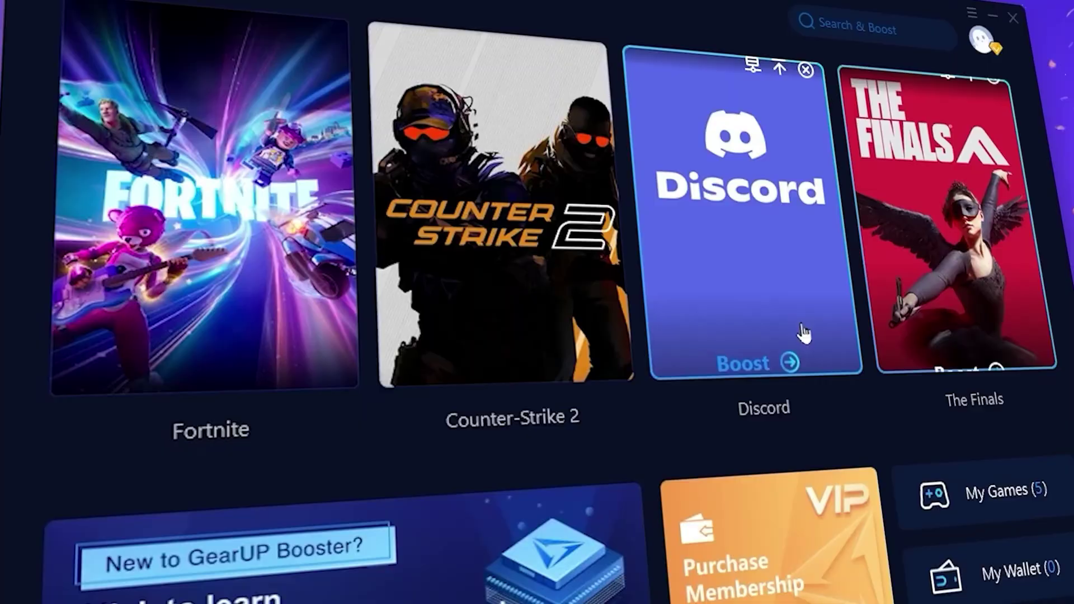
mouse_move(782, 334)
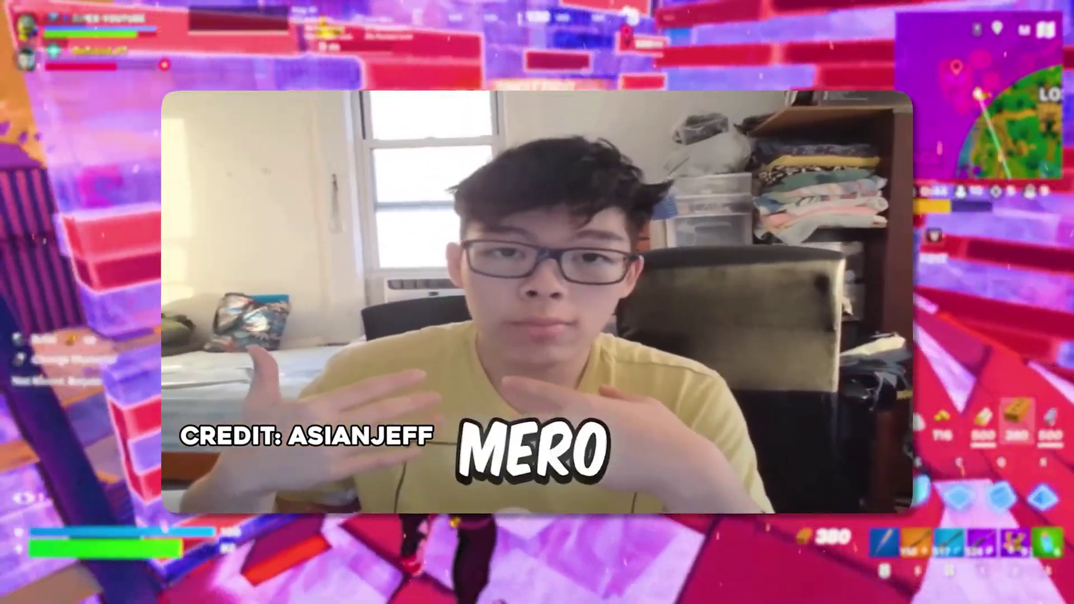
drag(84, 323, 859, 323)
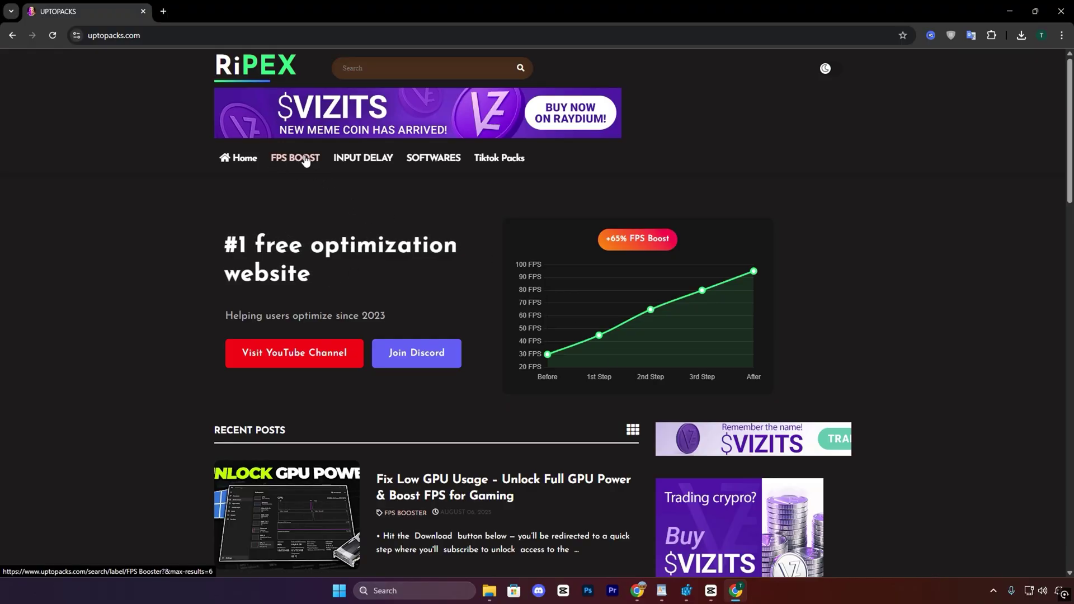
Browse the recent optimization posts on the uptopacks.com home page.
scroll(370, 300, down, 3)
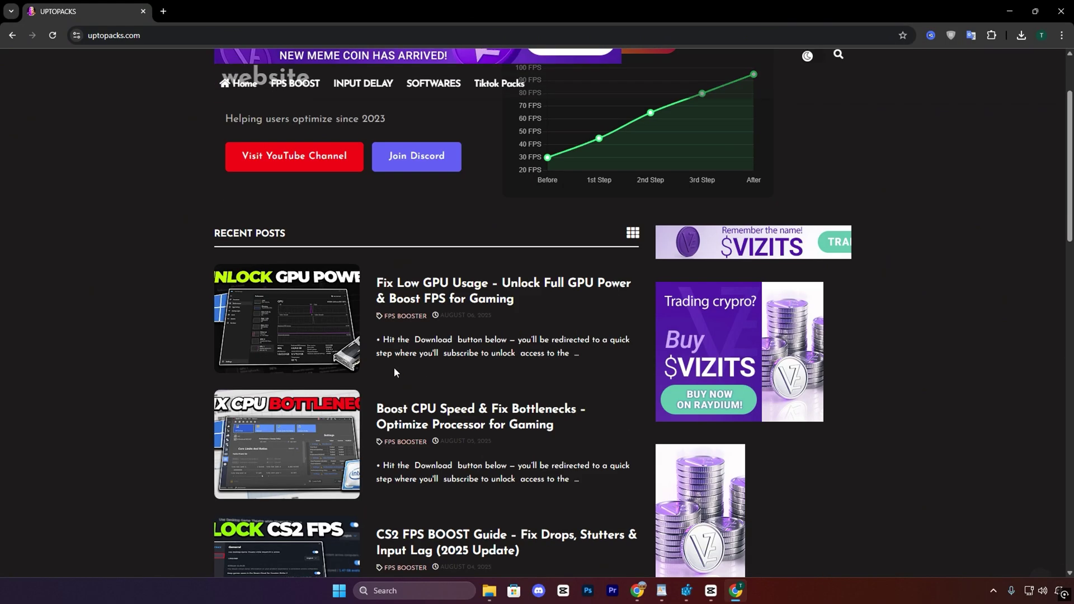
scroll(421, 417, down, 1)
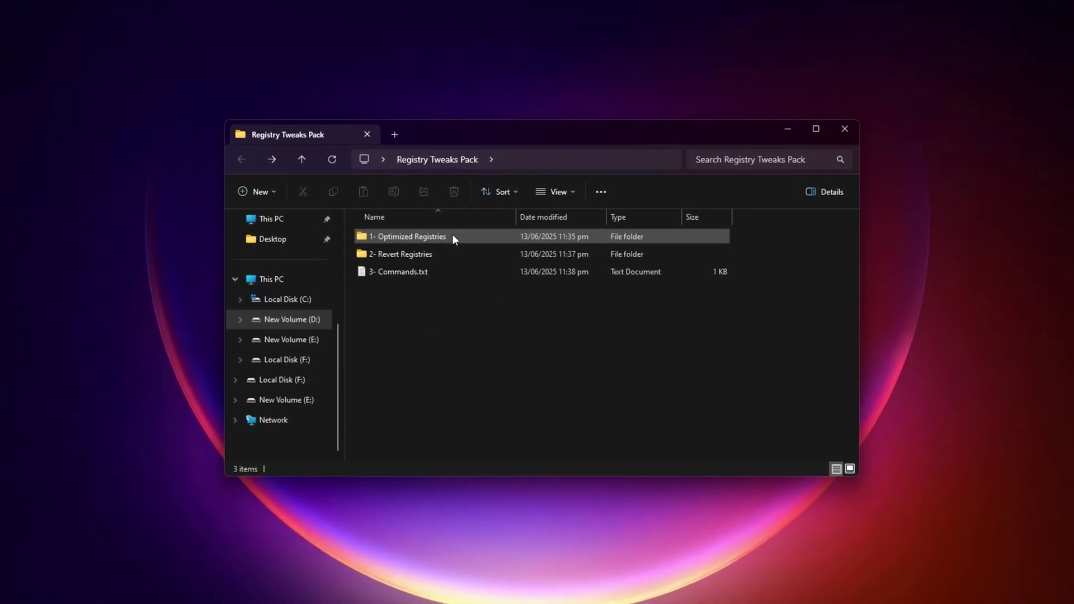
Open the 1- Optimized Registries folder and go through its registry files from CPU Priority Win32 to Prioritize Games.
double_click(449, 232)
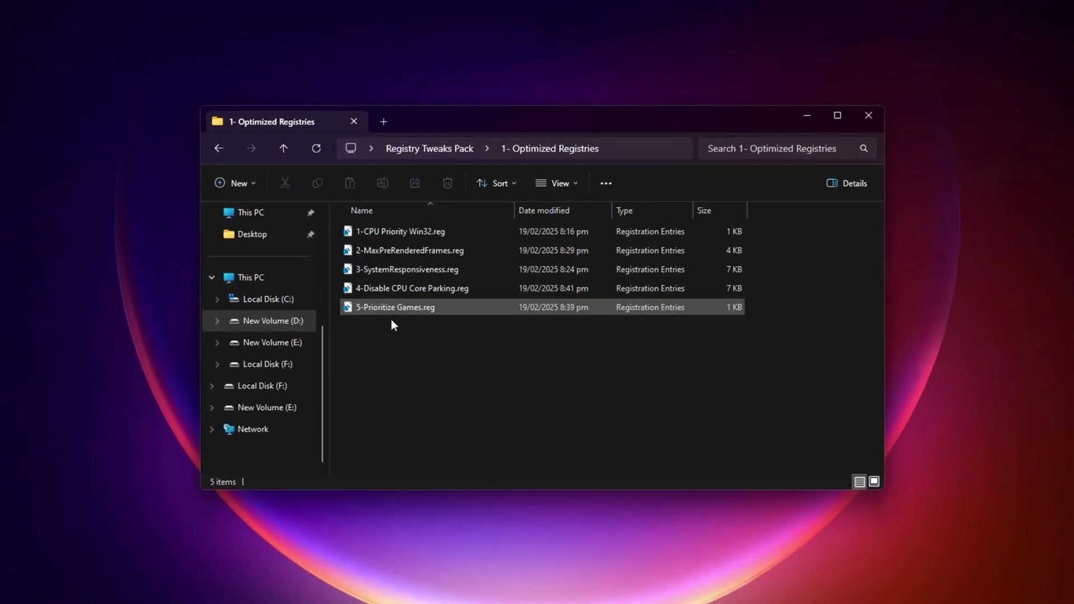
click(389, 229)
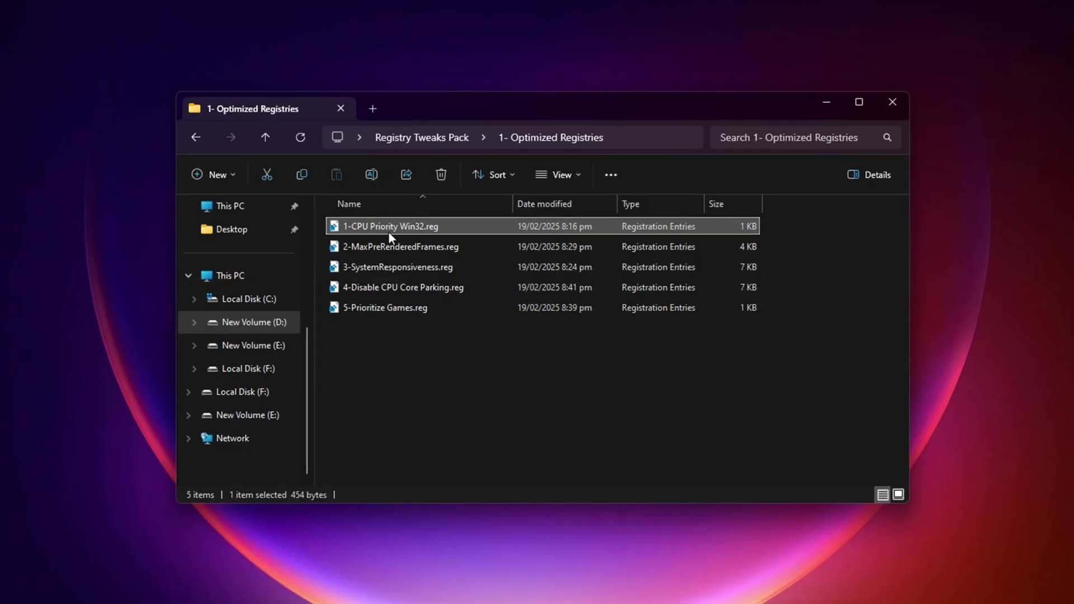
click(392, 248)
click(394, 267)
click(390, 286)
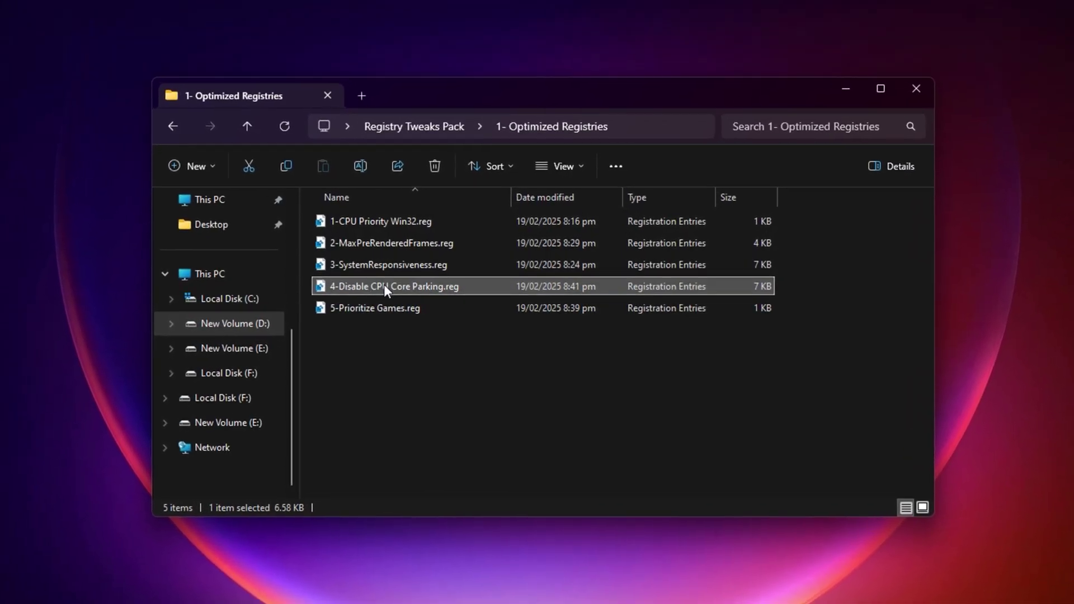
click(386, 308)
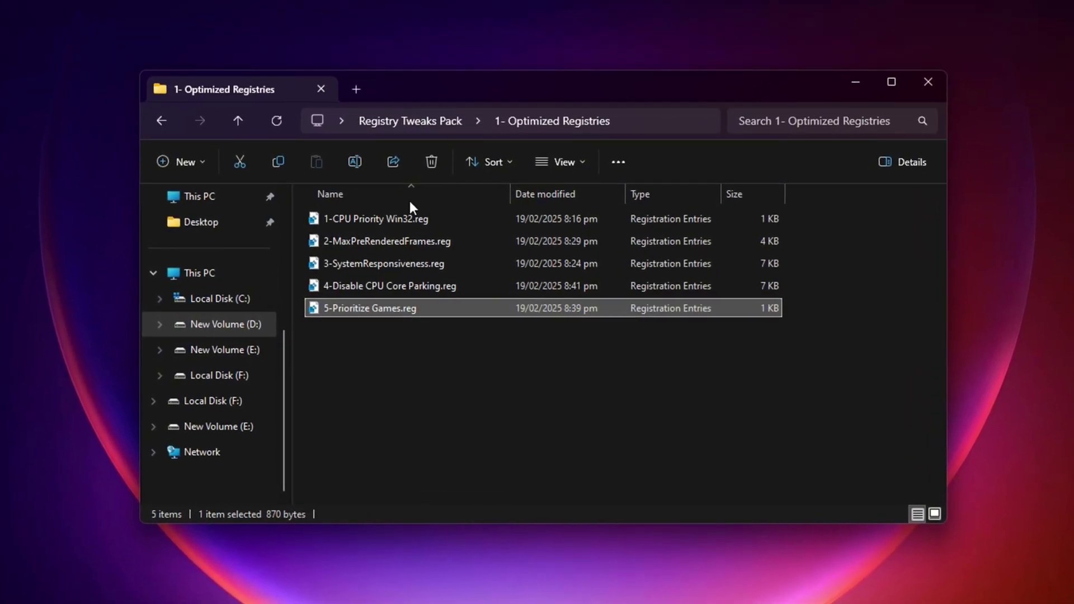
click(377, 329)
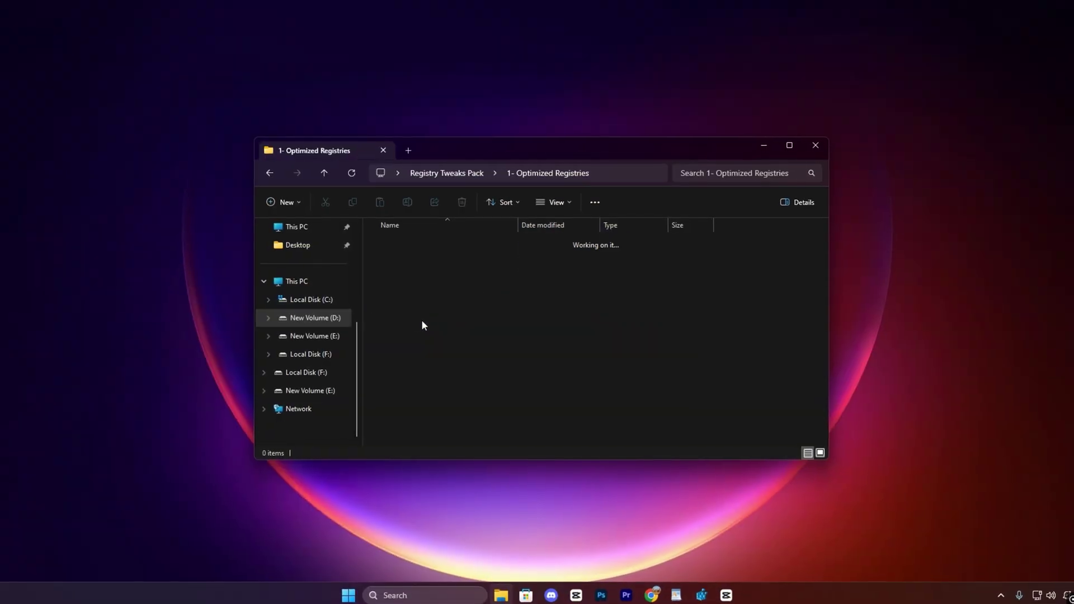
Return to the Registry Tweaks Pack folder and go through the registry files inside 2- Revert Registries.
key(alt+Left)
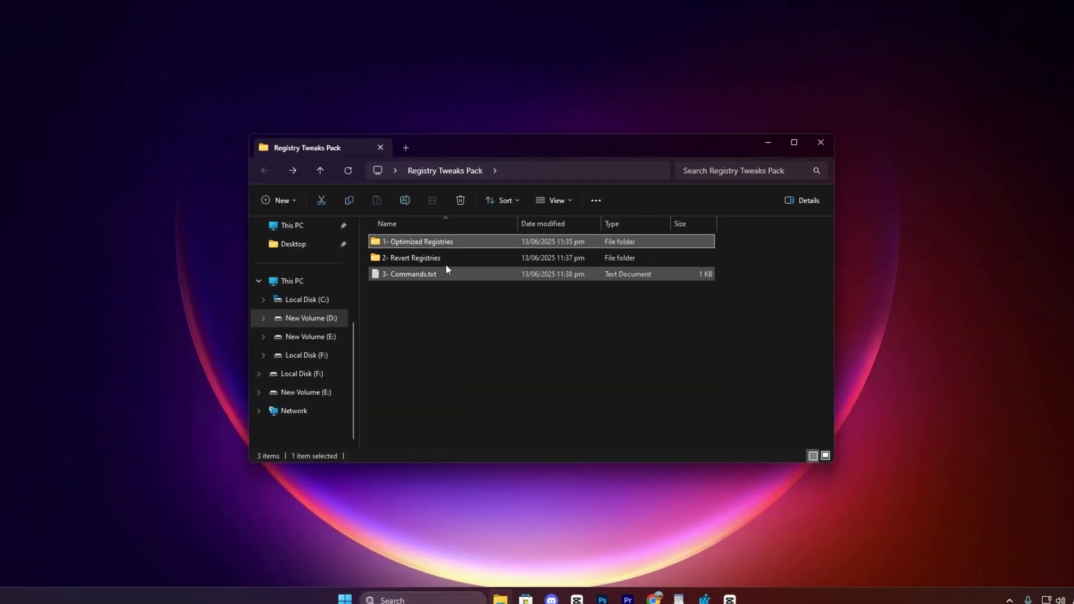
click(438, 259)
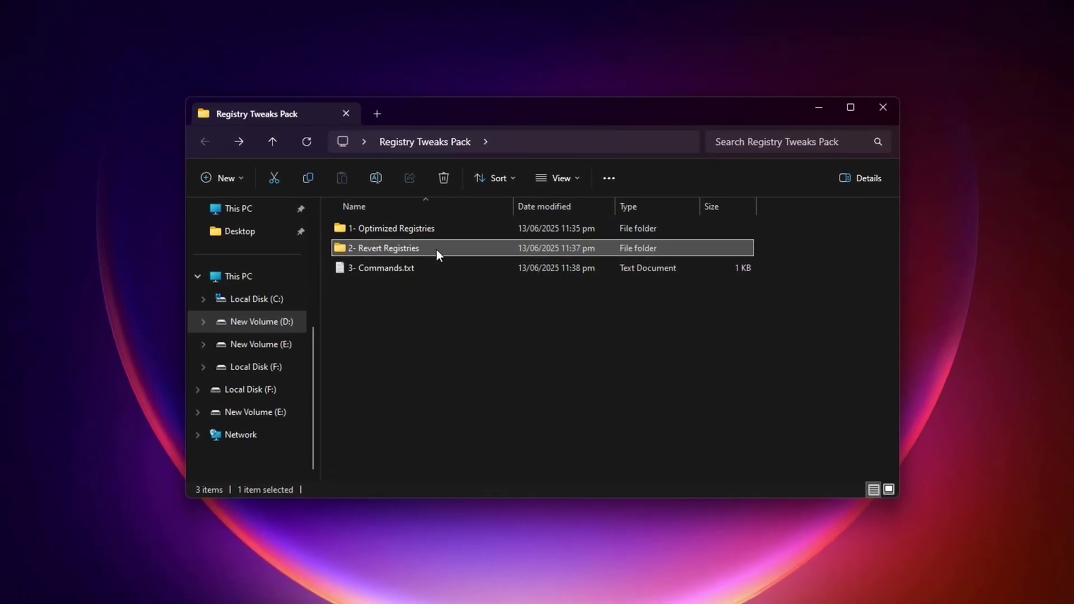
double_click(437, 250)
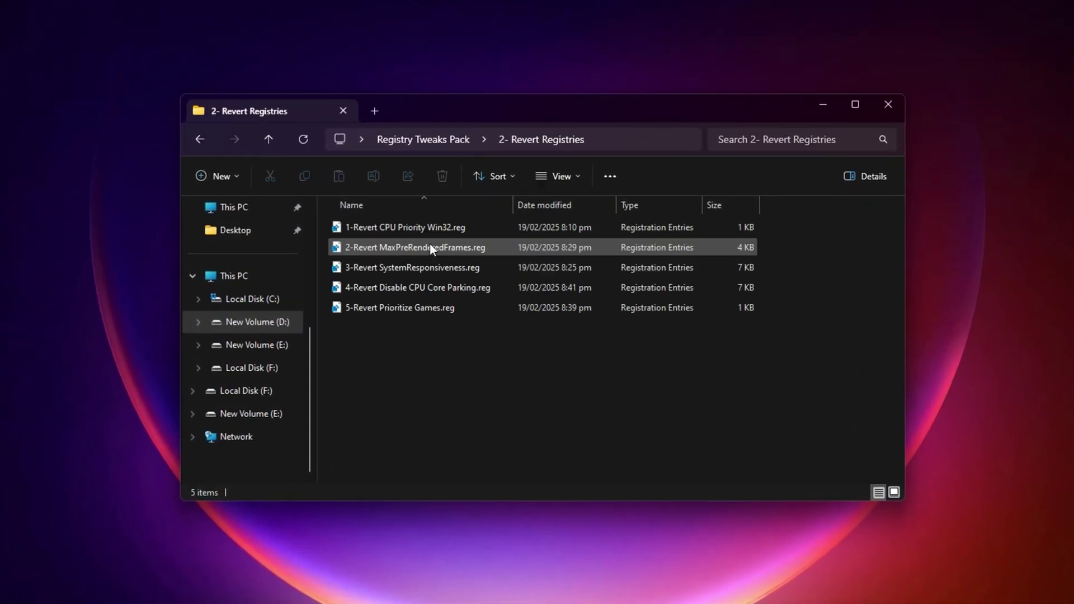
click(385, 226)
click(377, 245)
click(365, 265)
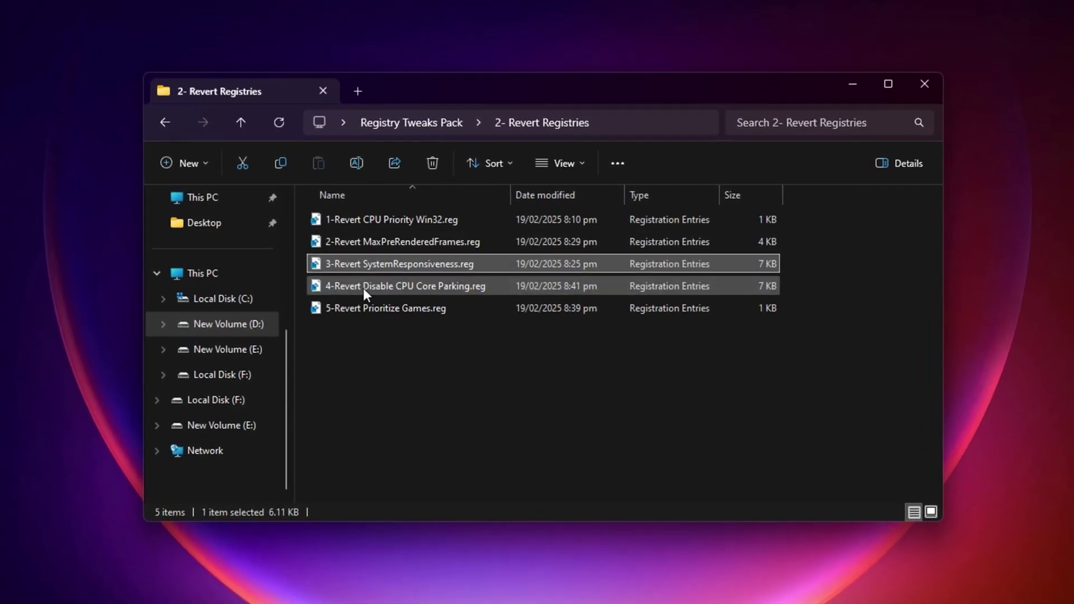
click(364, 286)
click(361, 308)
click(376, 364)
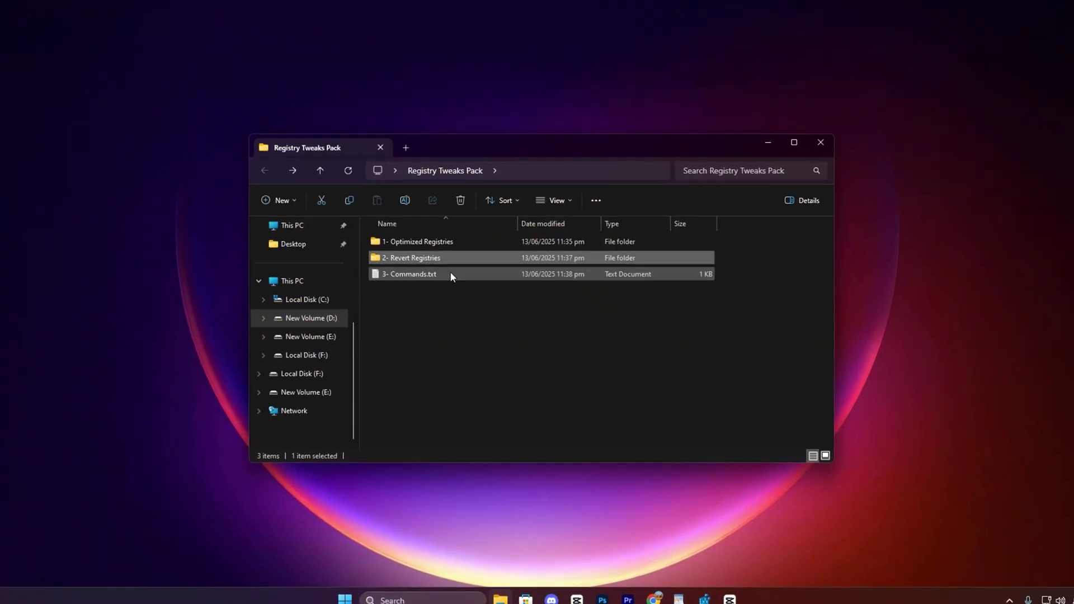
Open 3- Commands.txt from the pack, review the listed registry paths, and close the text file.
click(411, 274)
double_click(405, 274)
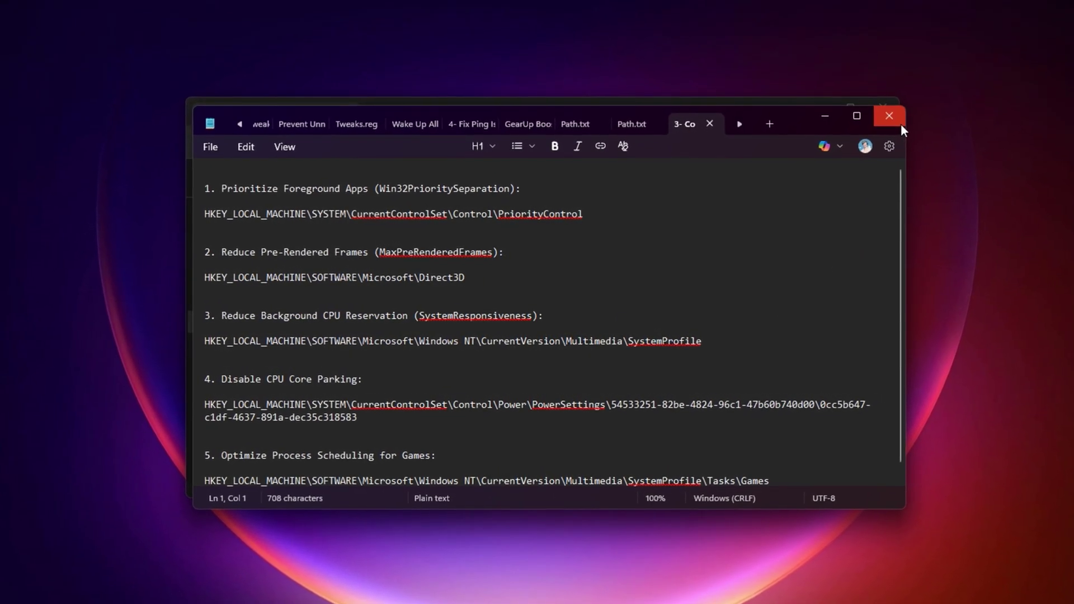
click(904, 118)
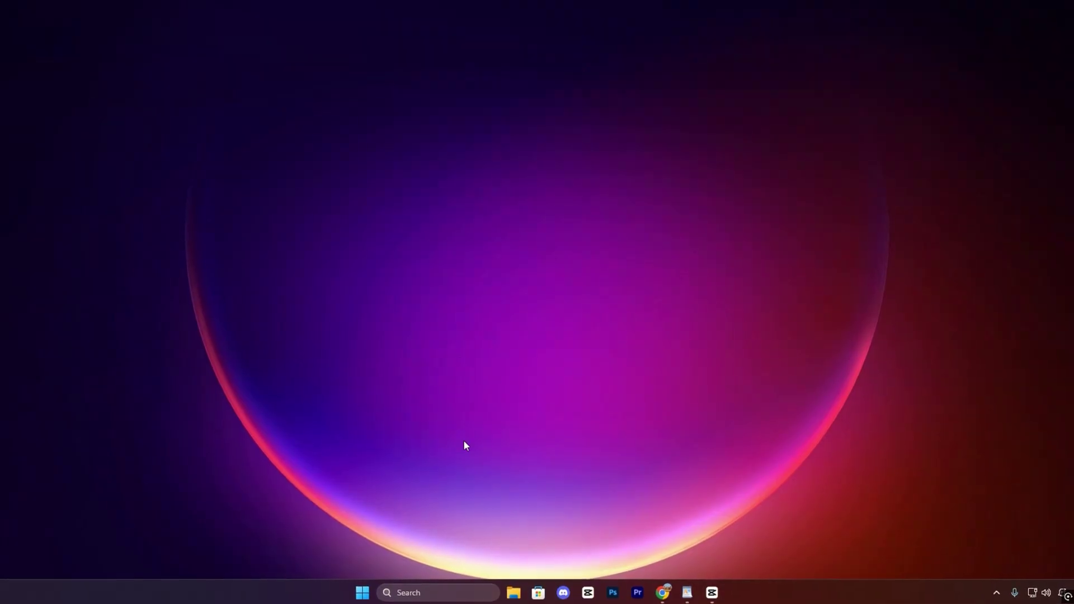
Search Windows for "reg" and launch Registry Editor as administrator.
click(439, 594)
text(reg)
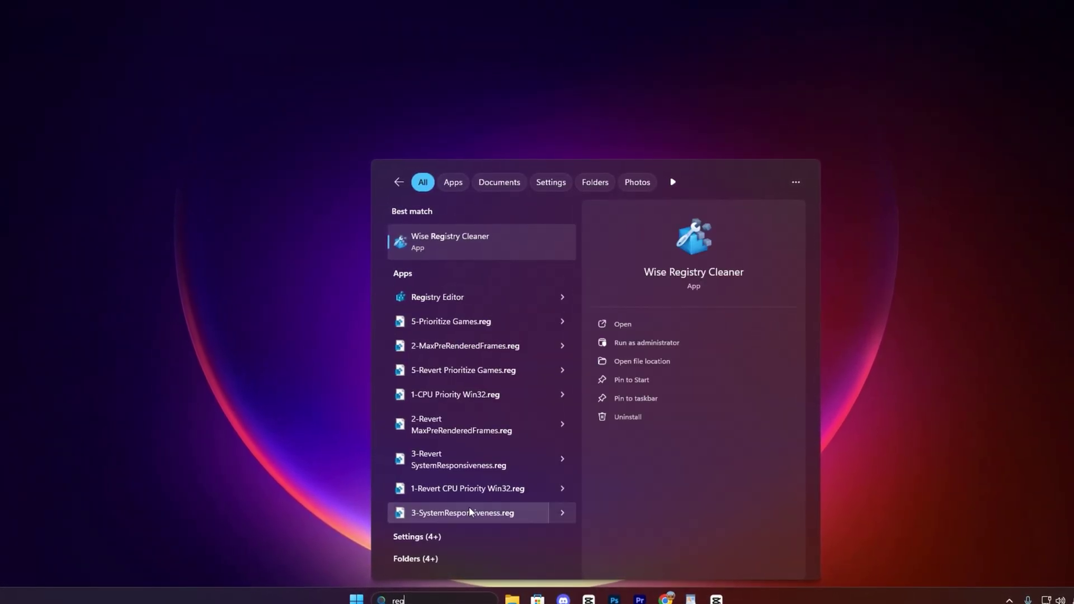
right_click(434, 301)
click(463, 314)
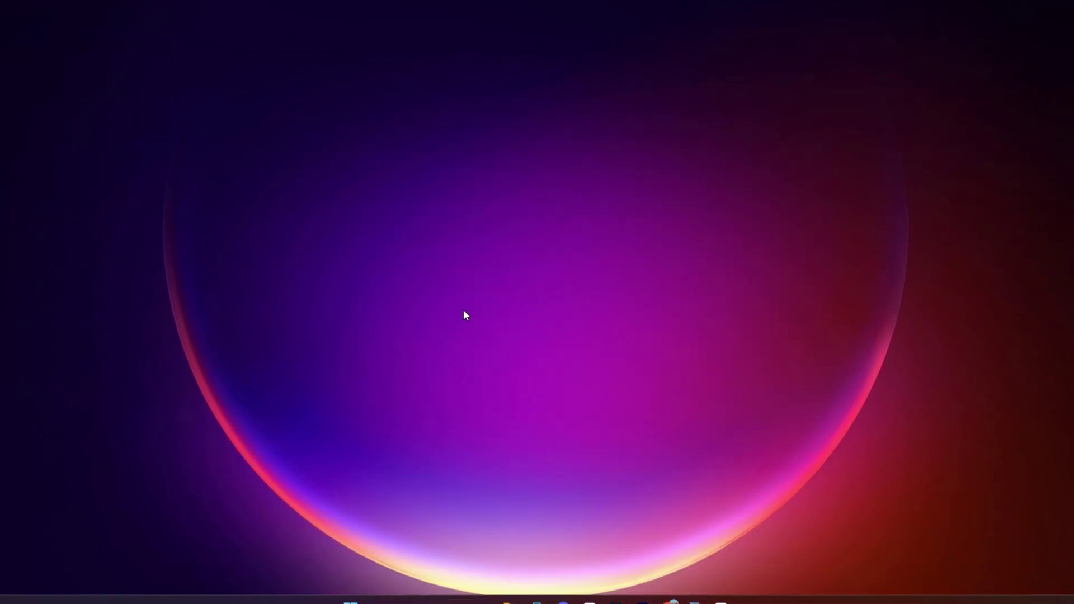
click(460, 388)
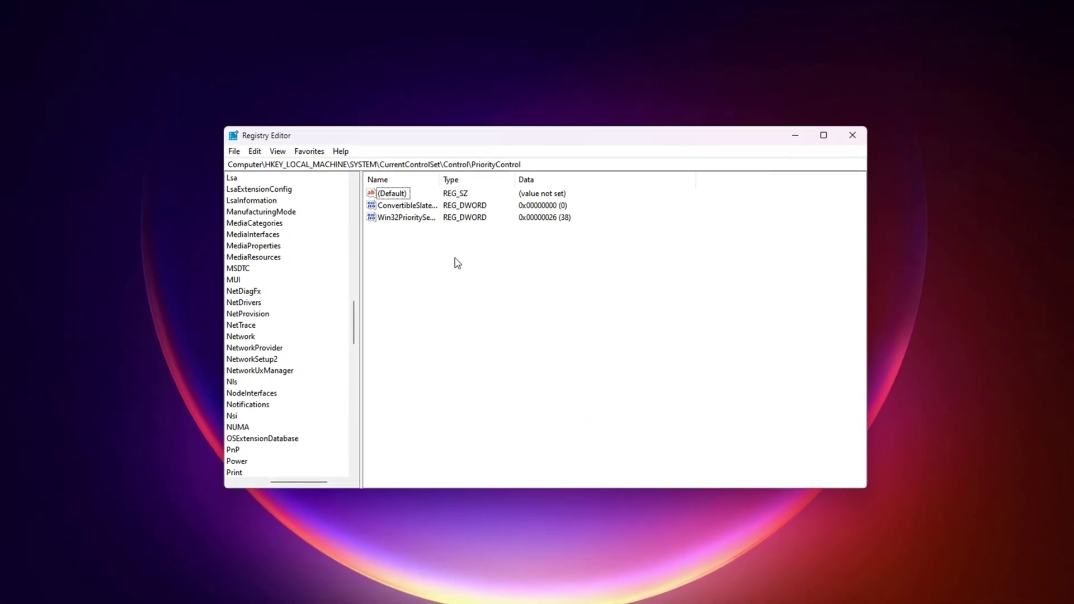
Open Win32PrioritySeparation in the PriorityControl key and confirm its value data as 26 in hexadecimal.
click(414, 250)
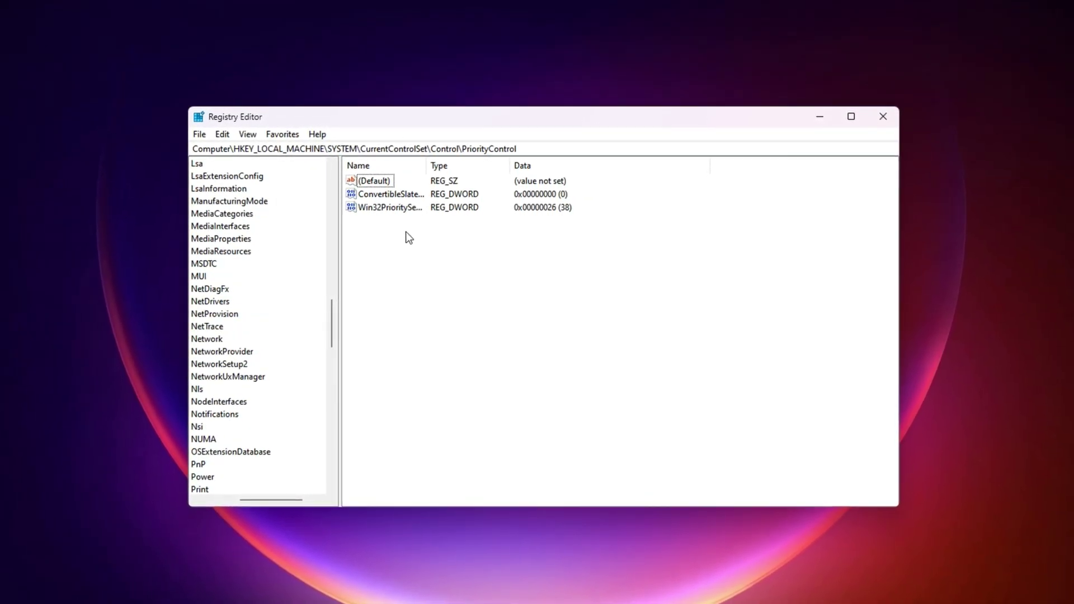
click(391, 204)
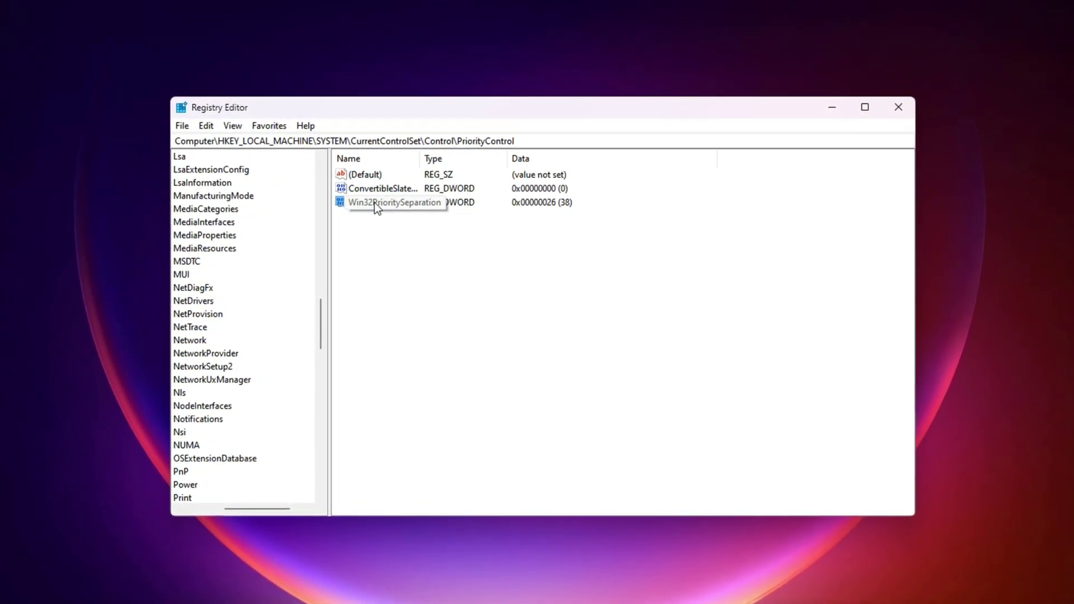
double_click(372, 202)
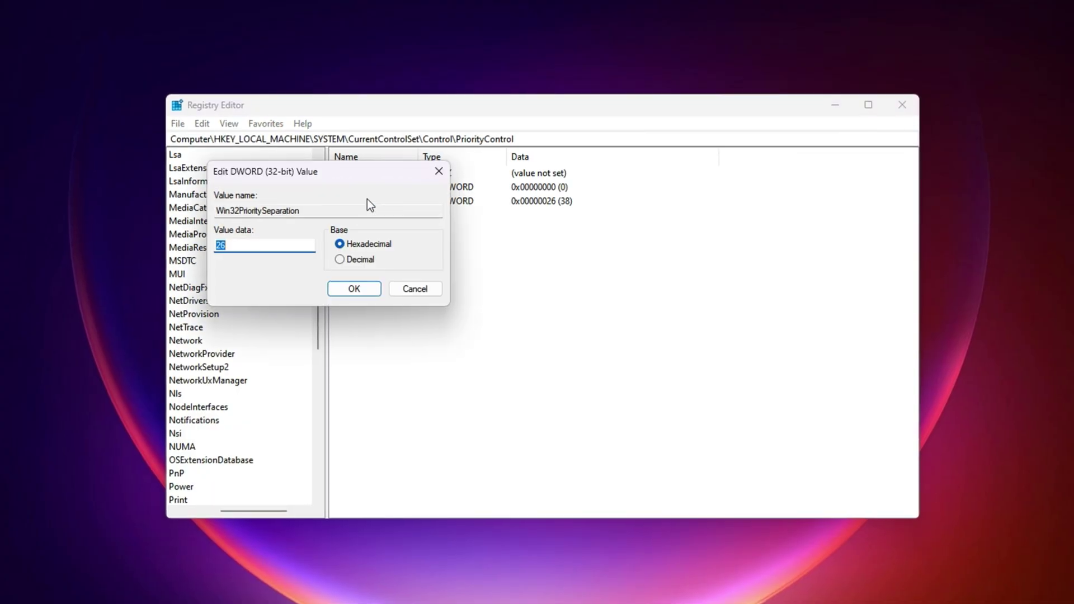
click(243, 245)
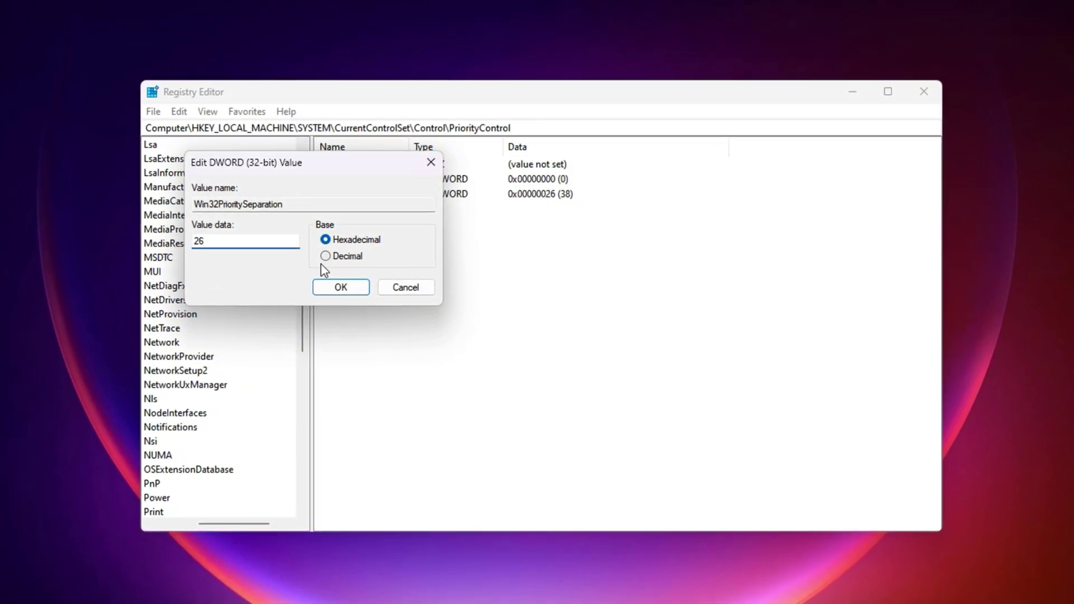
click(334, 287)
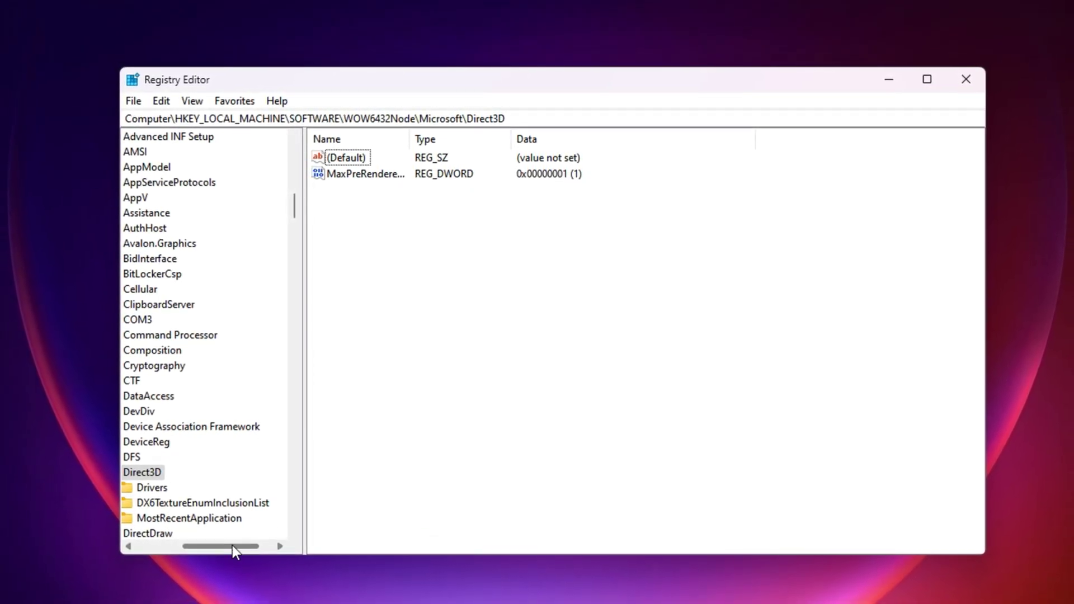
Examine the WOW6432Node Direct3D key's path, its MaxPreRenderedFrames entry and the options for creating a new DWORD (32-bit) value.
drag(219, 542, 187, 543)
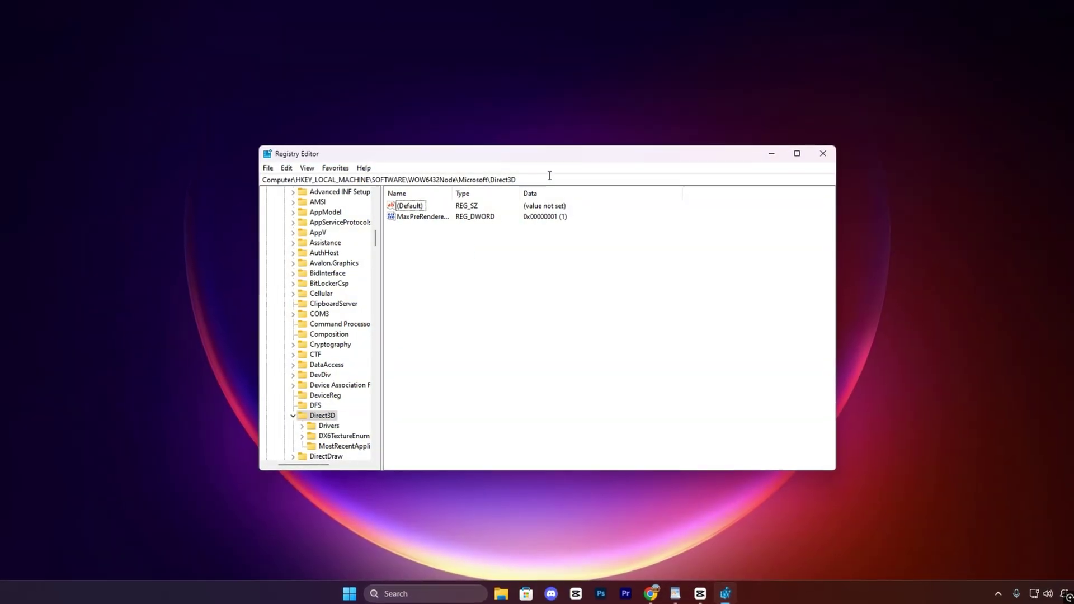
drag(531, 178, 293, 179)
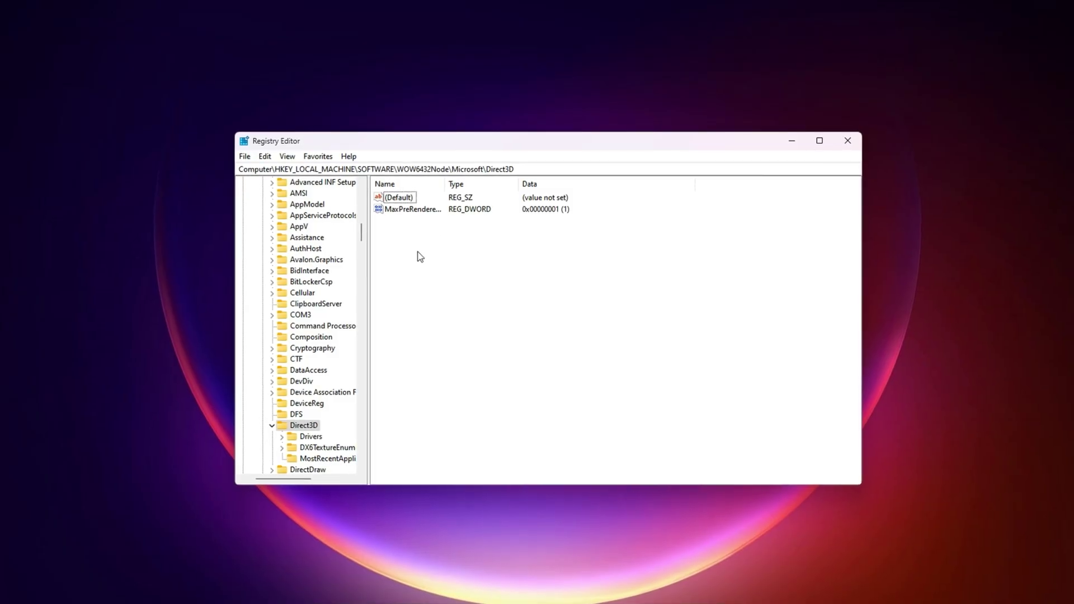
click(414, 209)
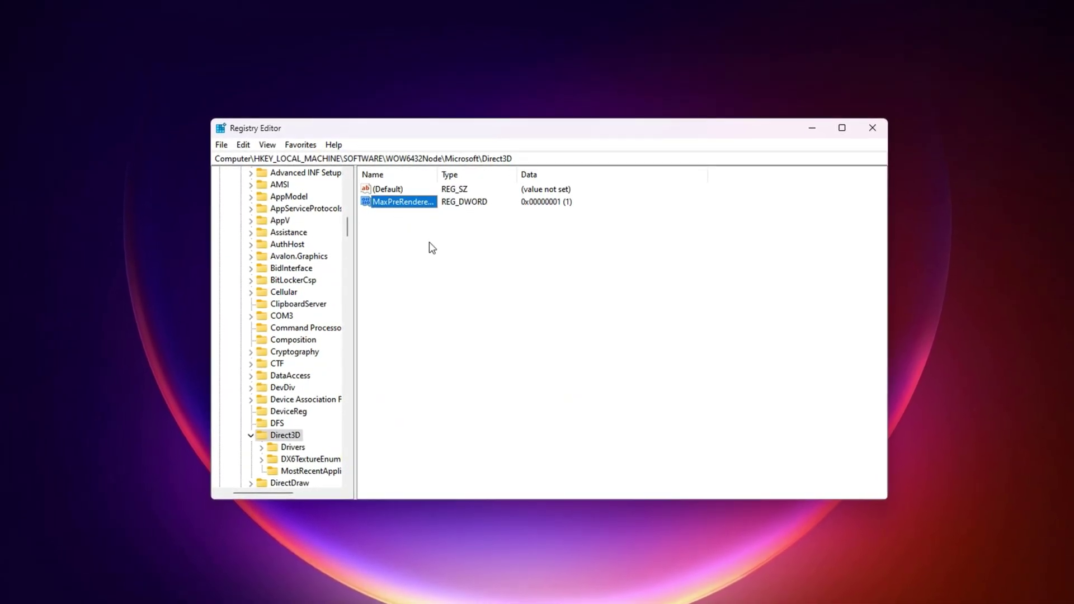
right_click(452, 234)
mouse_move(472, 241)
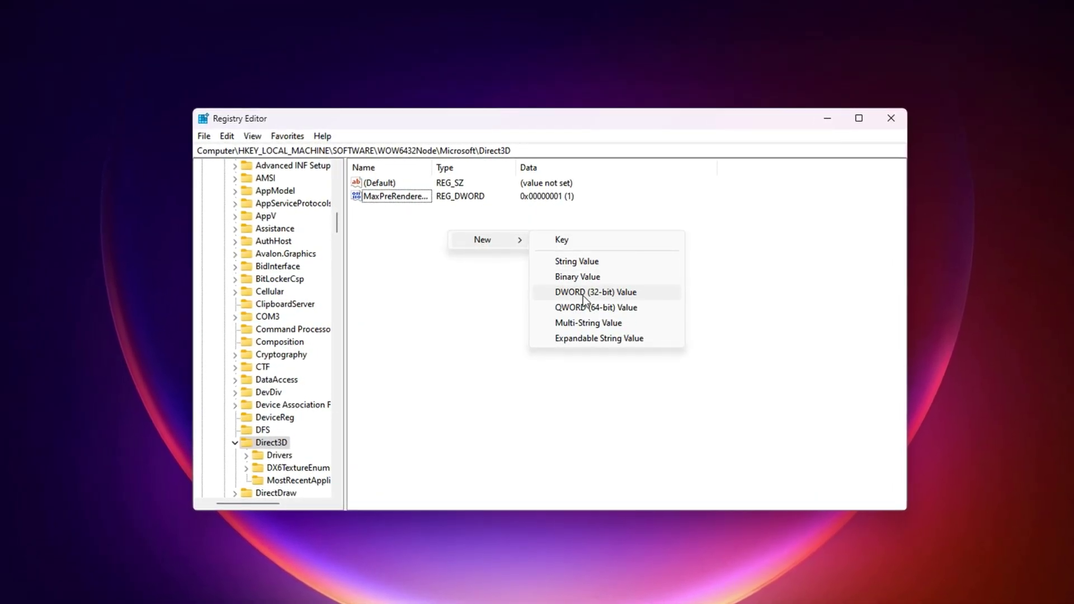
click(375, 196)
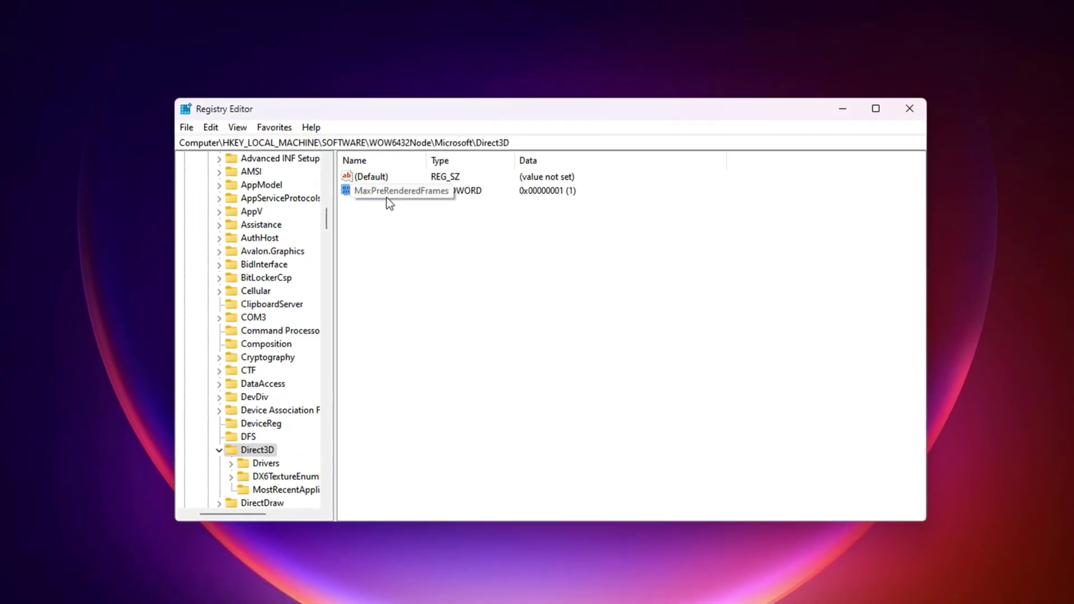
Open MaxPreRenderedFrames in the Direct3D key and confirm its value data as 1.
double_click(375, 191)
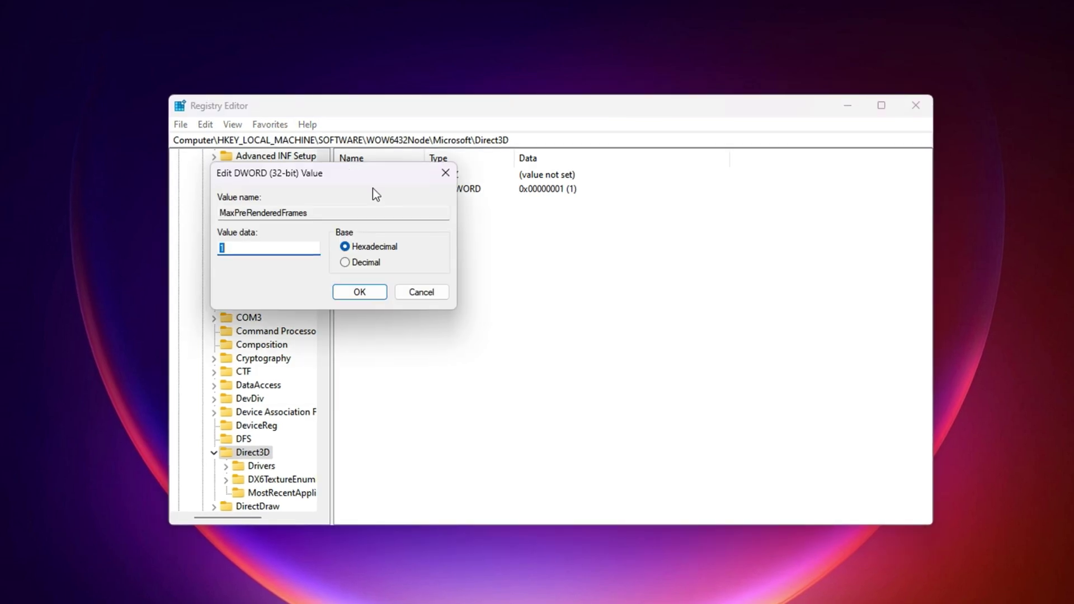
click(235, 251)
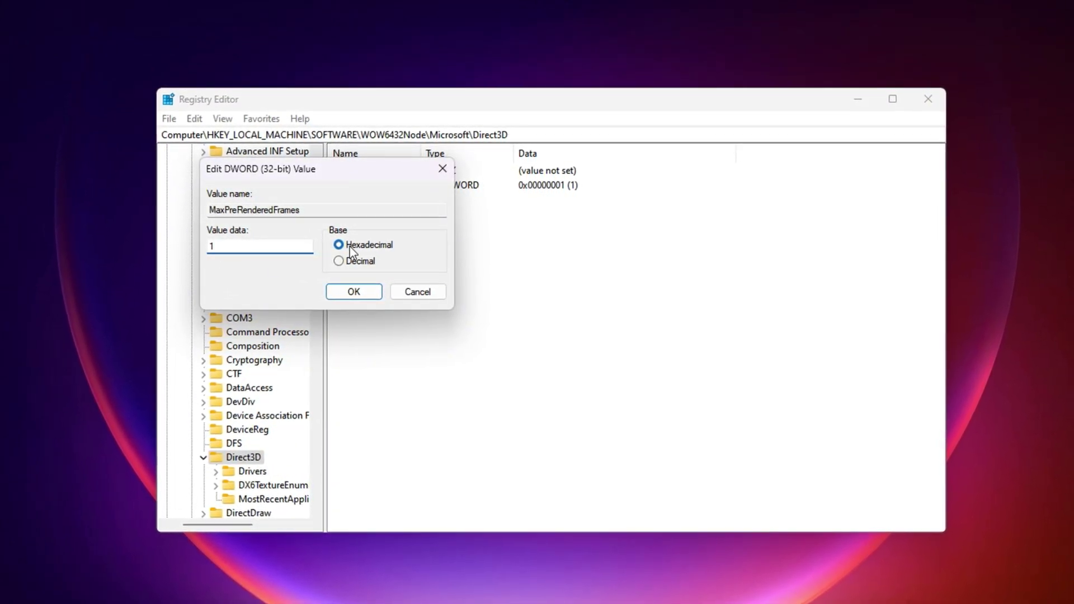
click(347, 262)
click(351, 294)
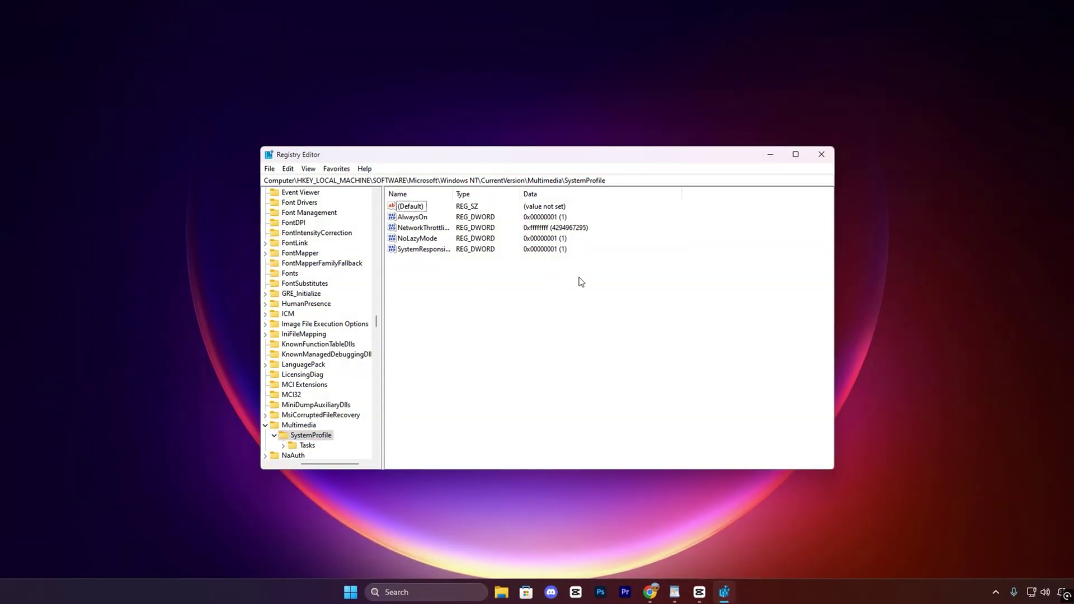
Set SystemResponsiveness in the Windows NT Multimedia\SystemProfile key to 10 in decimal.
drag(636, 175, 261, 179)
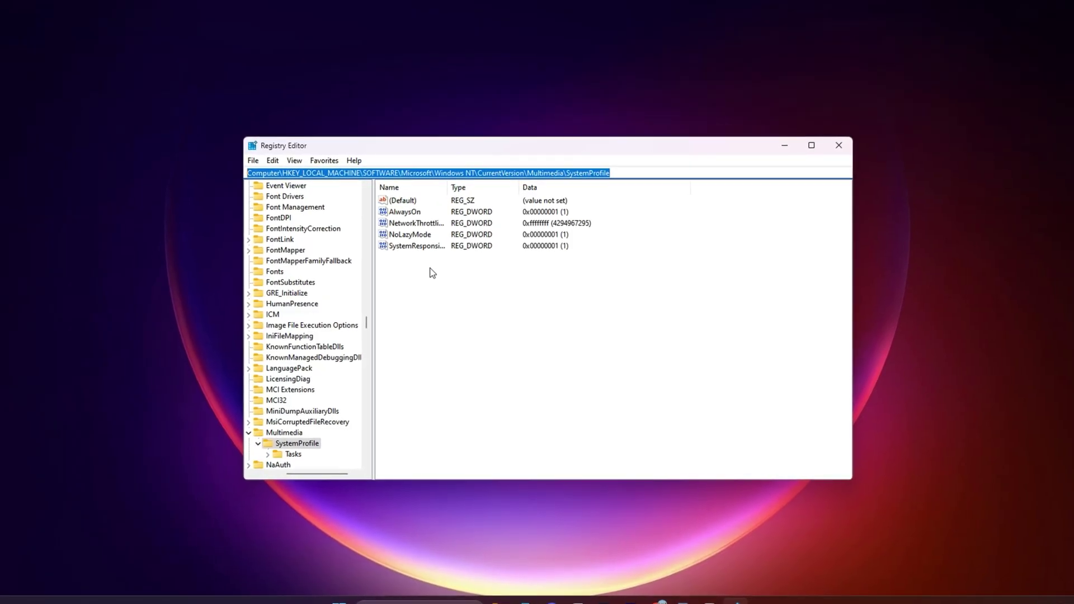
click(420, 267)
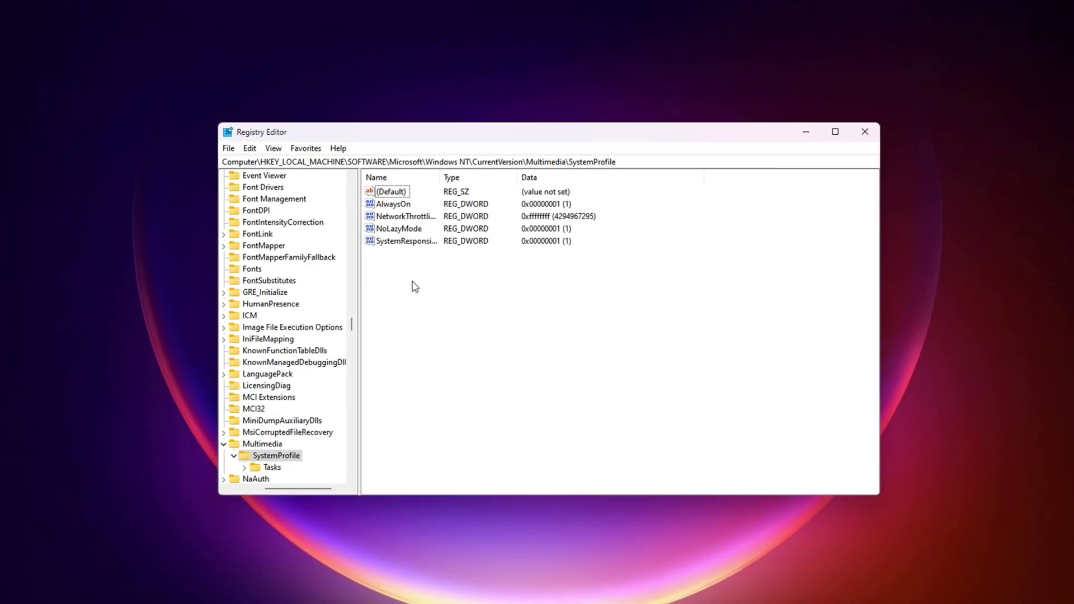
click(396, 241)
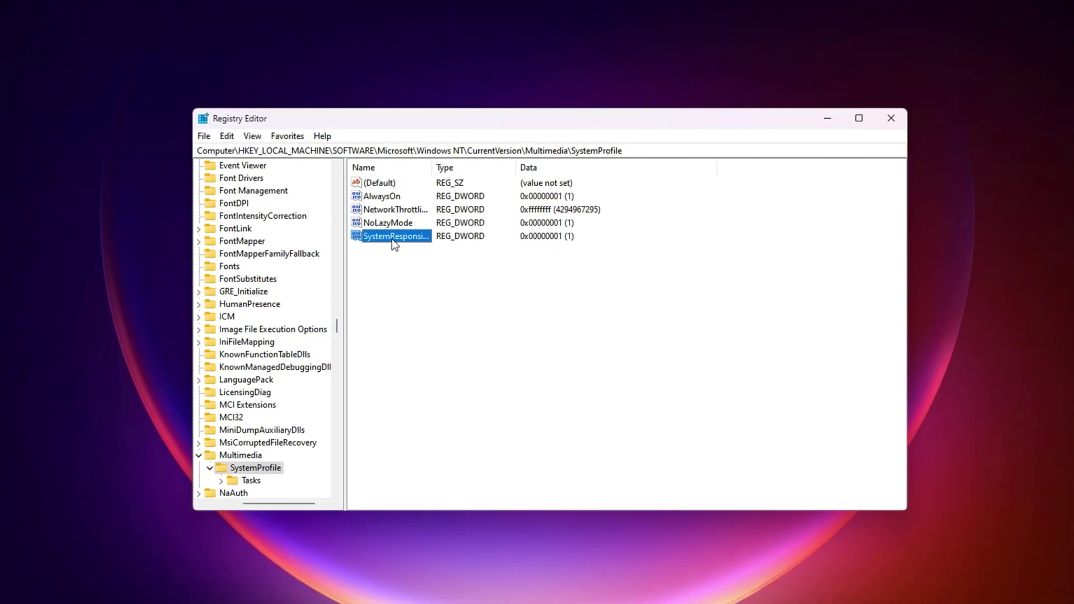
double_click(391, 239)
click(356, 264)
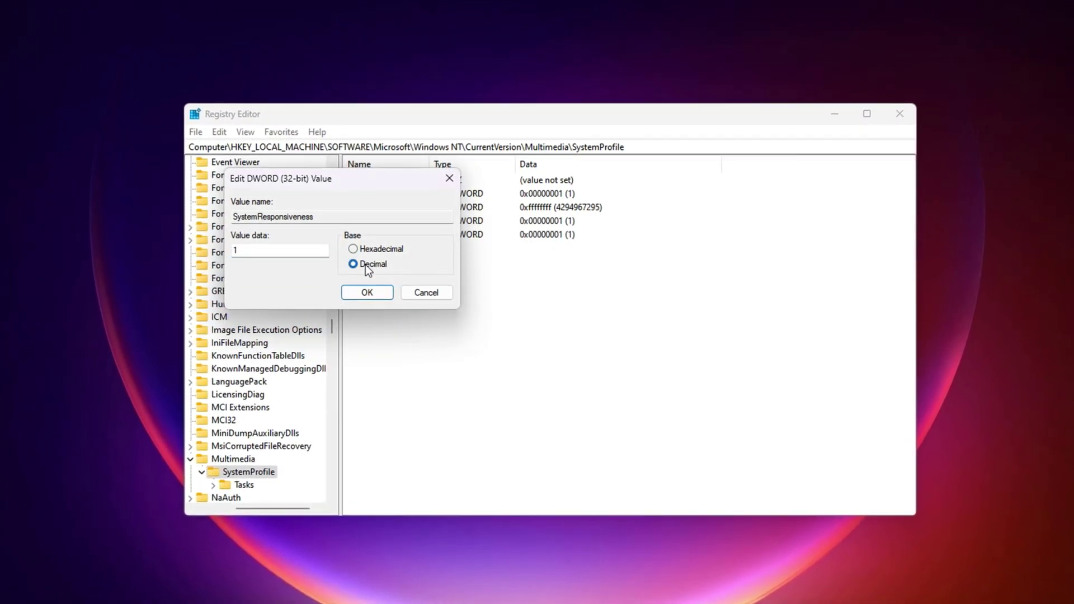
double_click(256, 248)
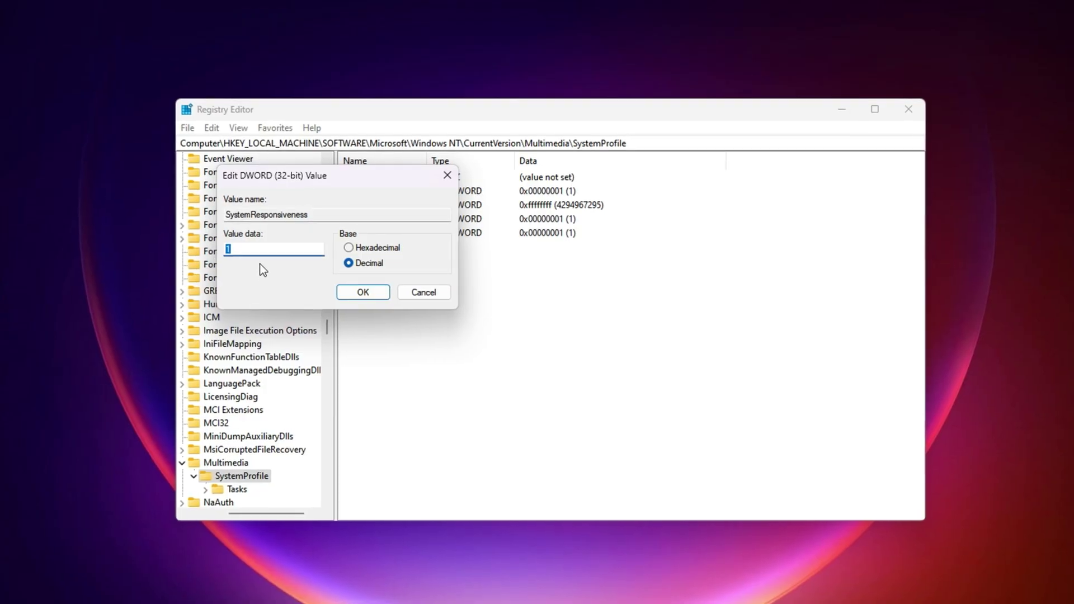
text(10)
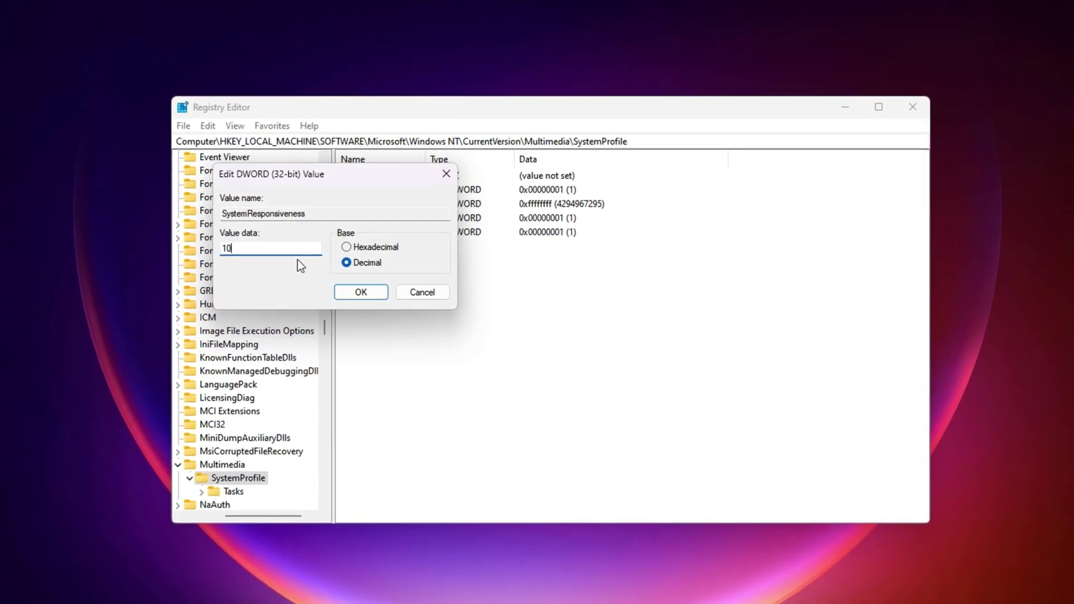
click(357, 292)
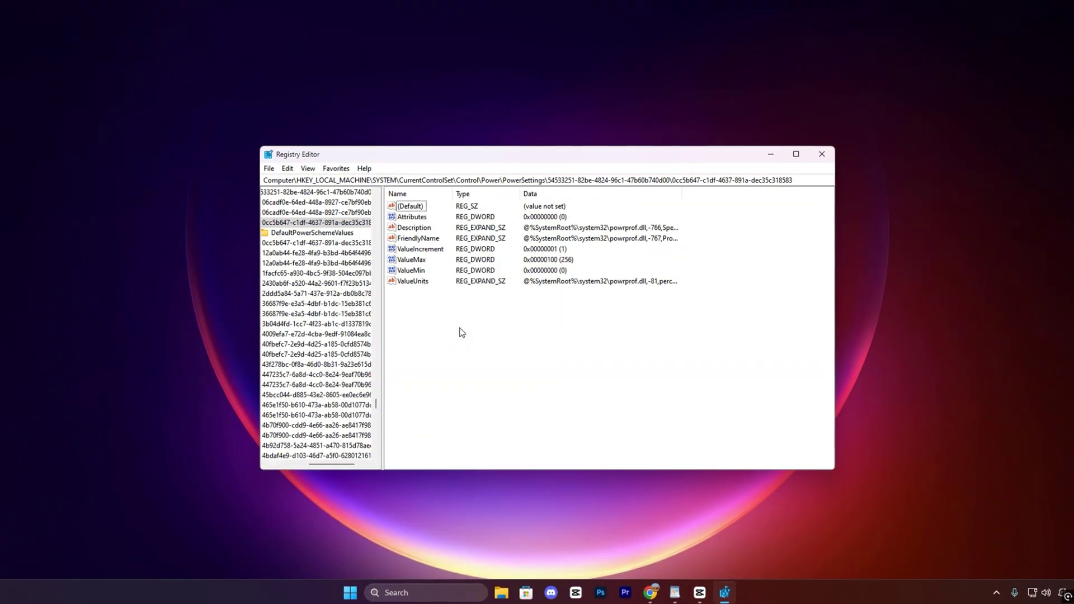
Open Attributes in the PowerSettings subkey 0cc5b647-c1df-4637-891a-dec35c318583 and confirm its value data as 0.
drag(809, 176, 258, 199)
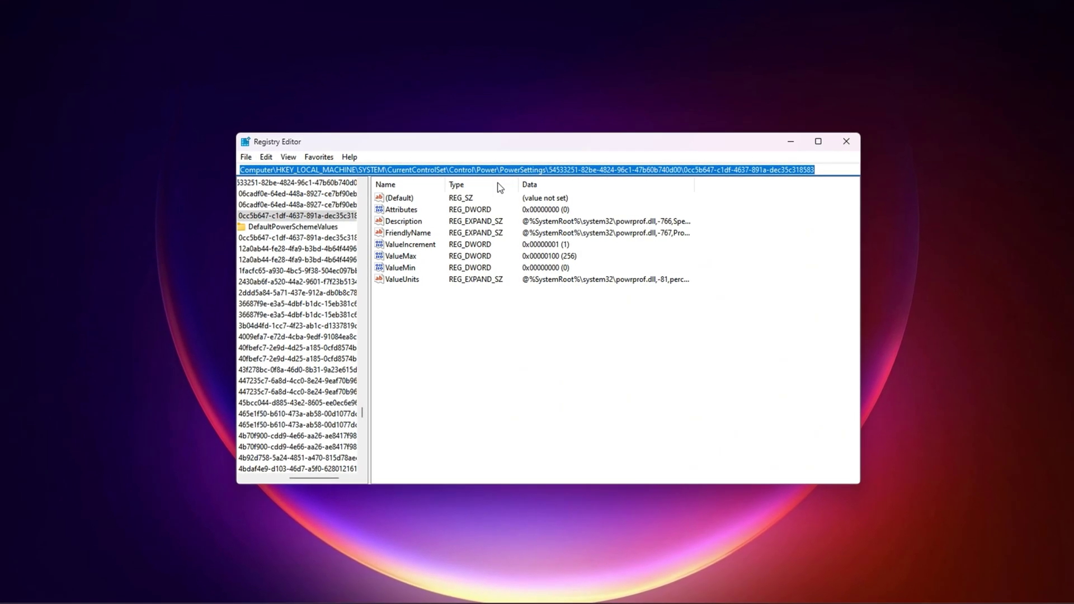
click(404, 312)
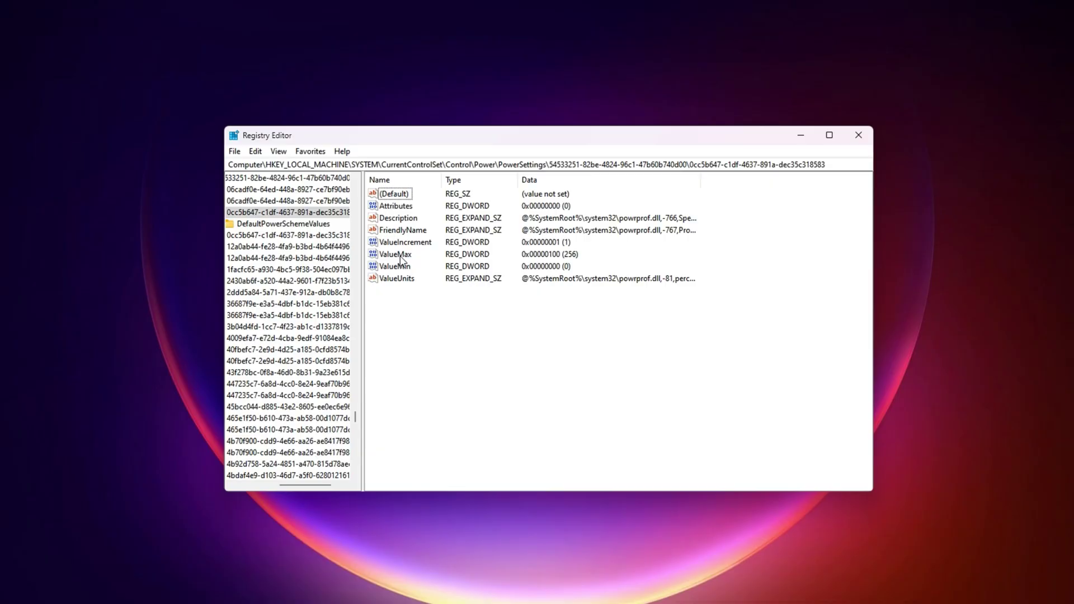
click(405, 207)
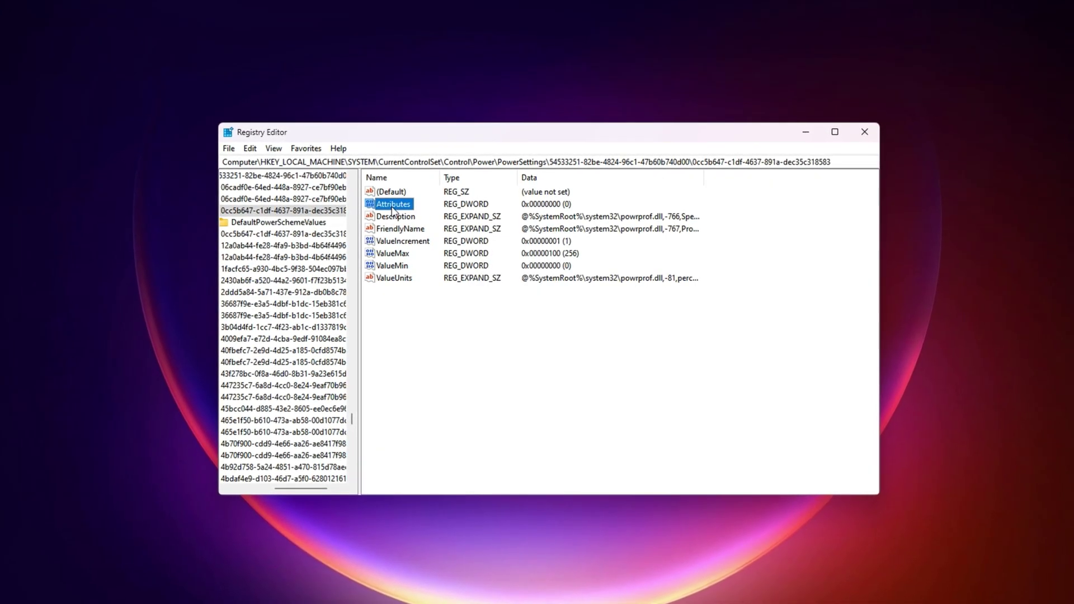
double_click(386, 207)
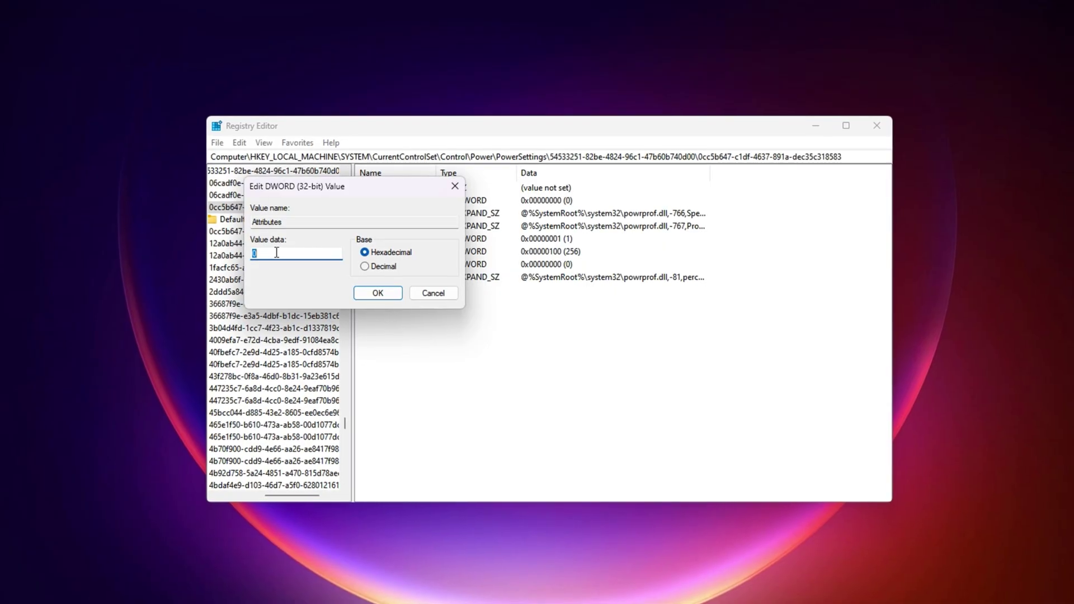
click(376, 292)
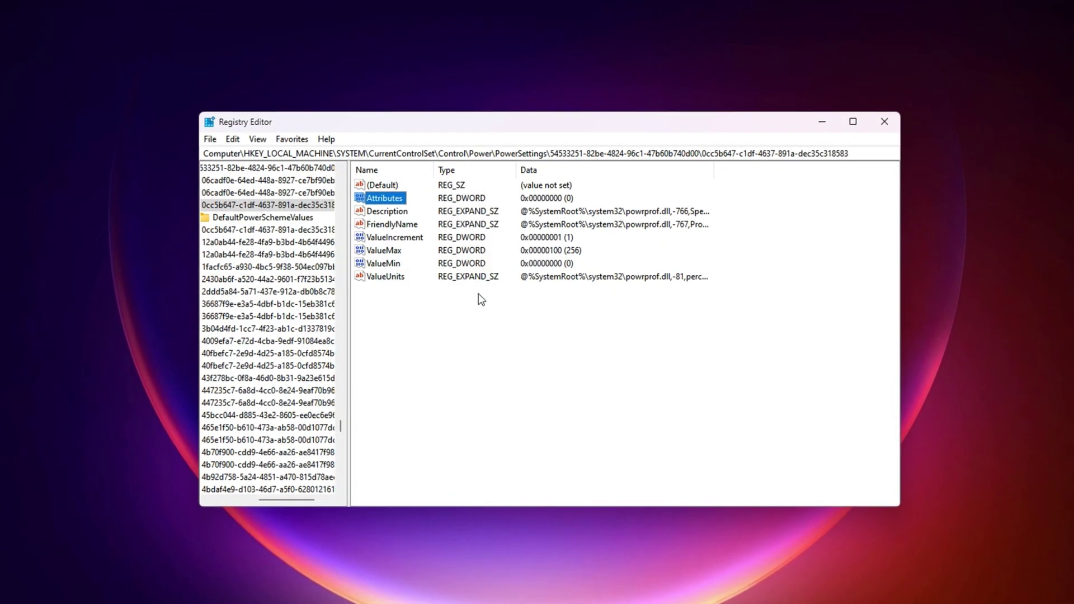
Set ValueMax to 0 in the same power settings key and confirm ValueMin's value data as 0.
click(381, 251)
double_click(379, 253)
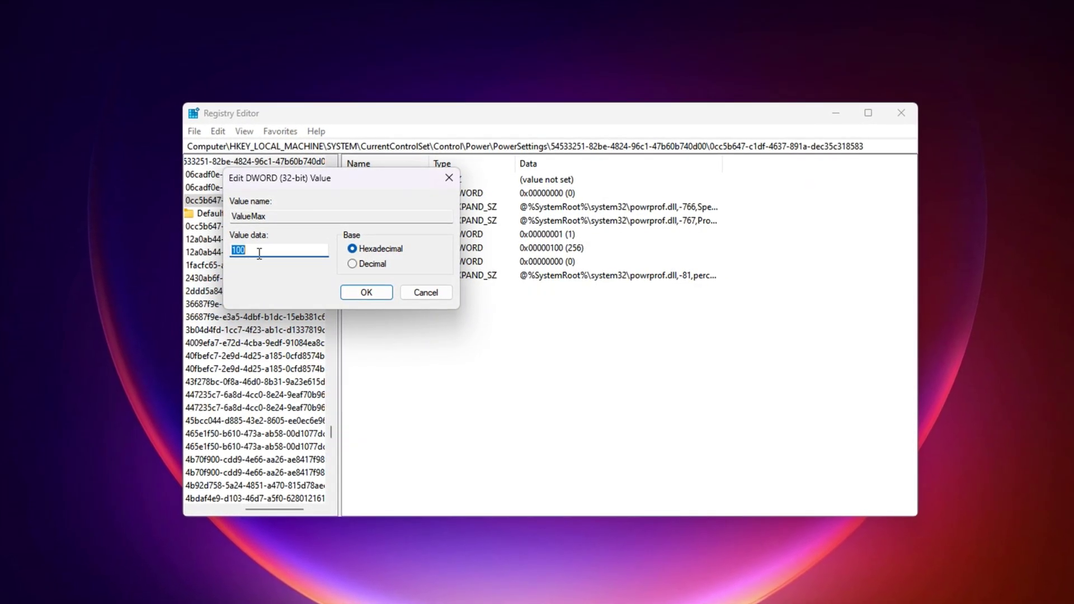
text(0)
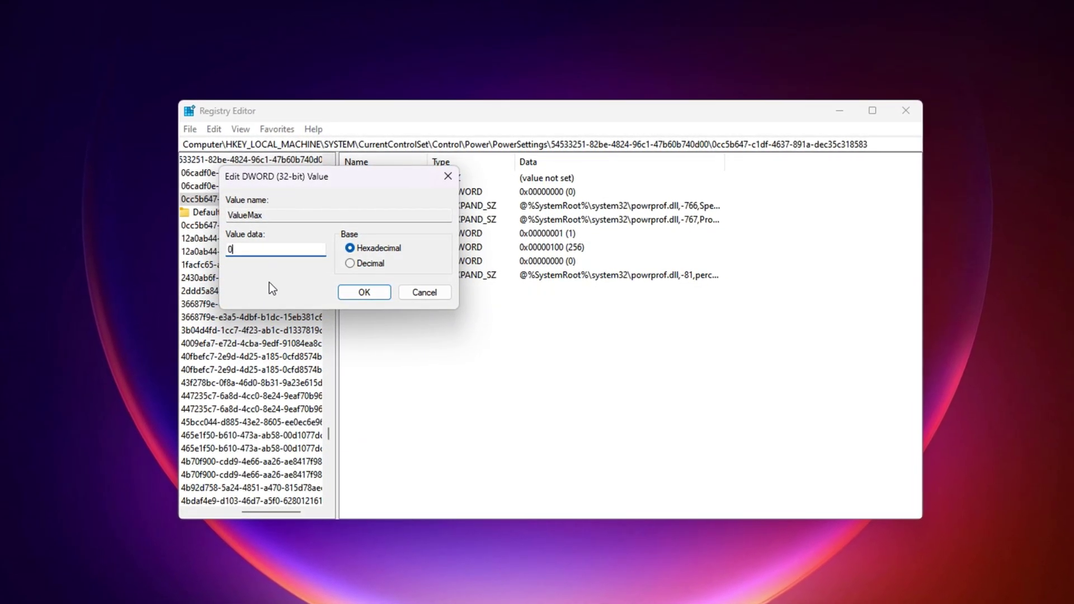
click(361, 292)
click(367, 261)
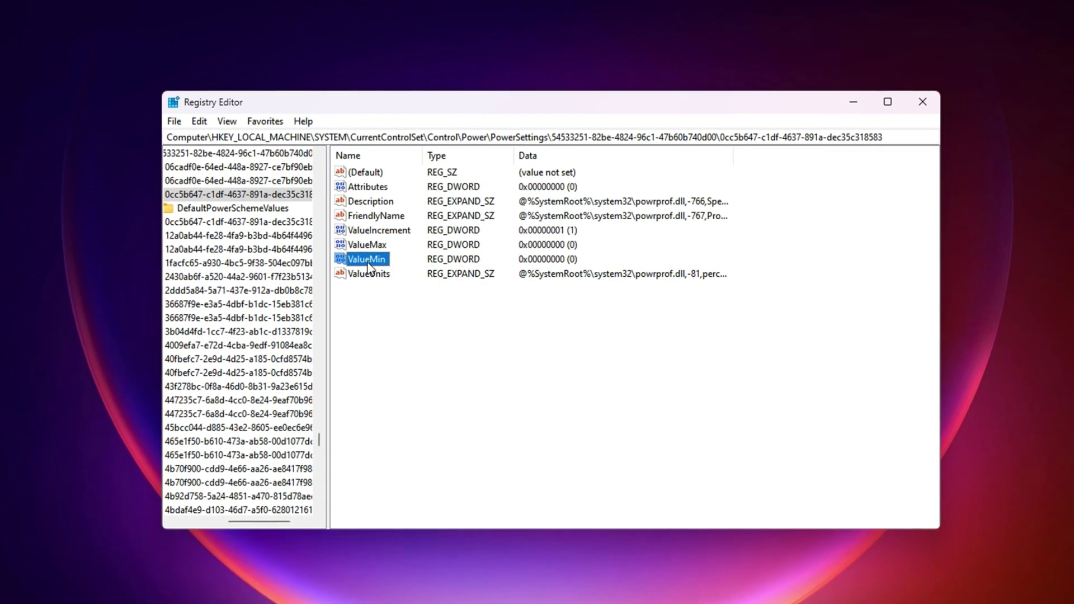
double_click(367, 261)
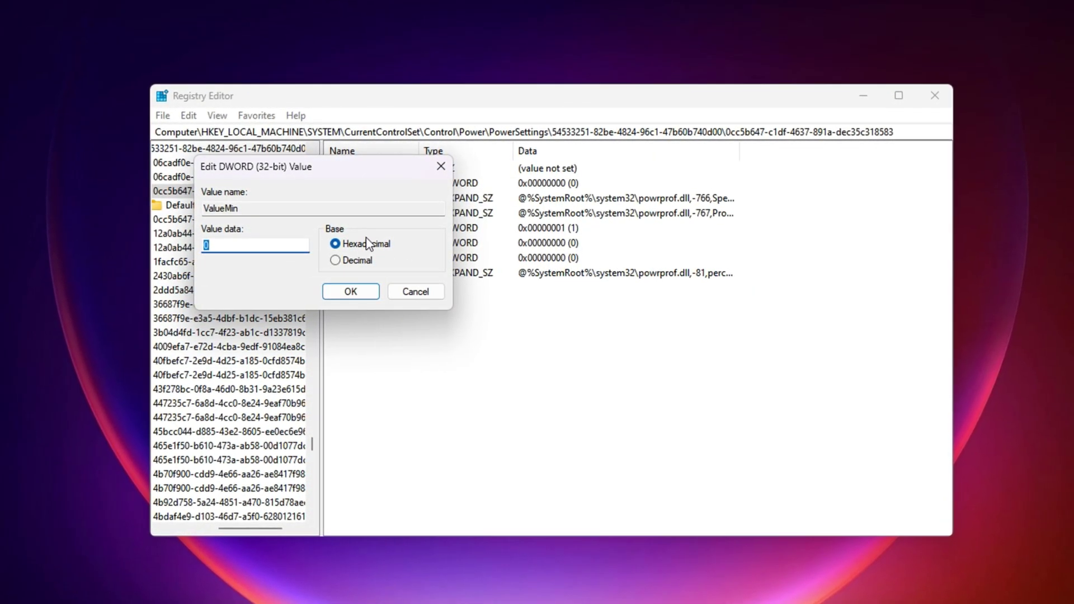
click(340, 294)
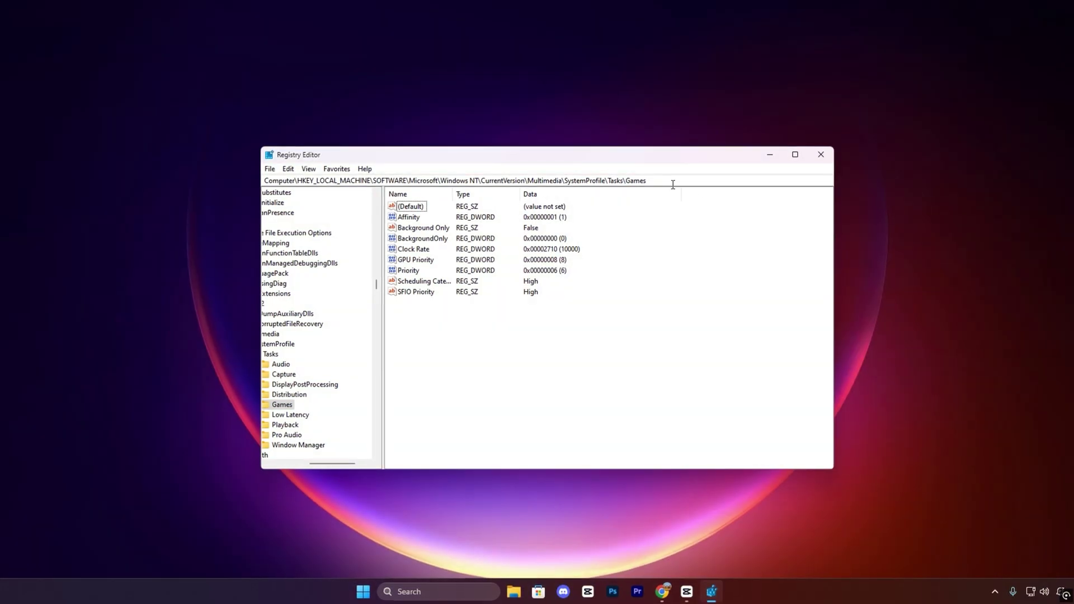
Examine the SystemProfile\Tasks\Games key's path, its entries and the options for creating a new value.
drag(648, 180, 274, 176)
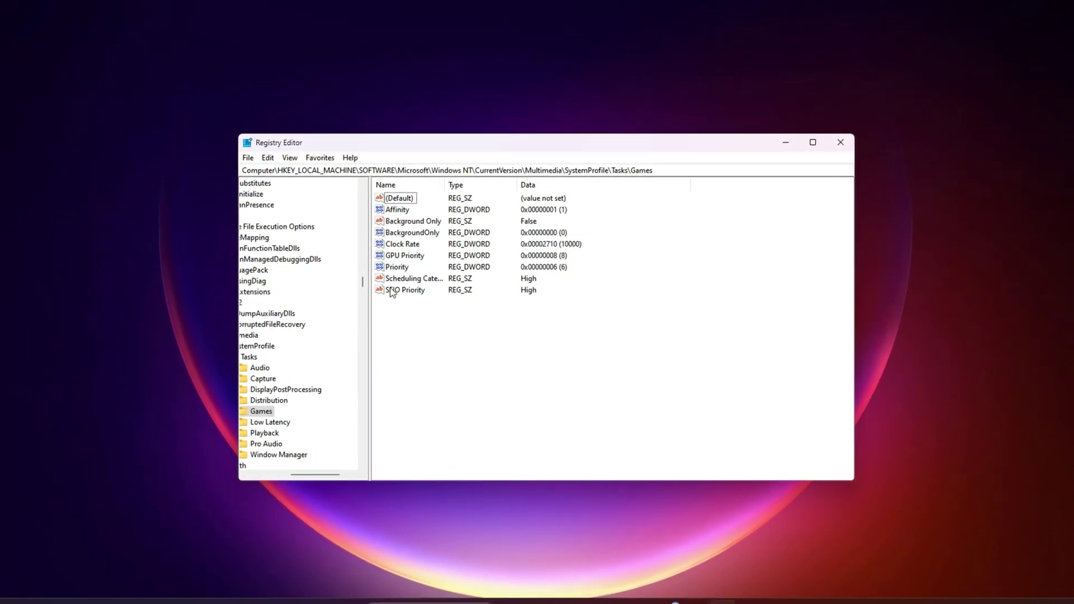
right_click(429, 321)
mouse_move(456, 335)
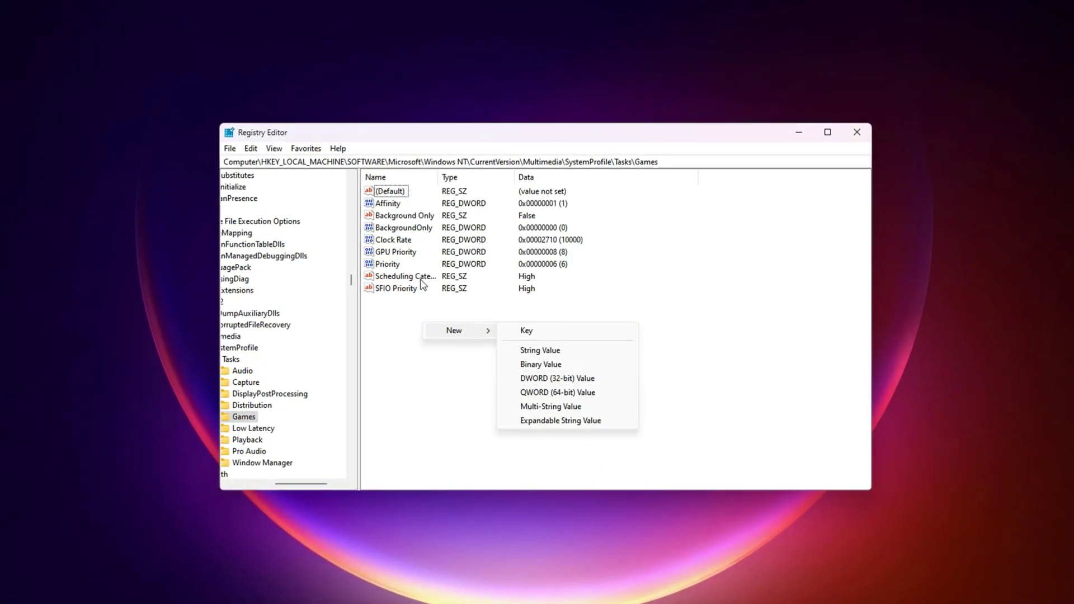
click(407, 315)
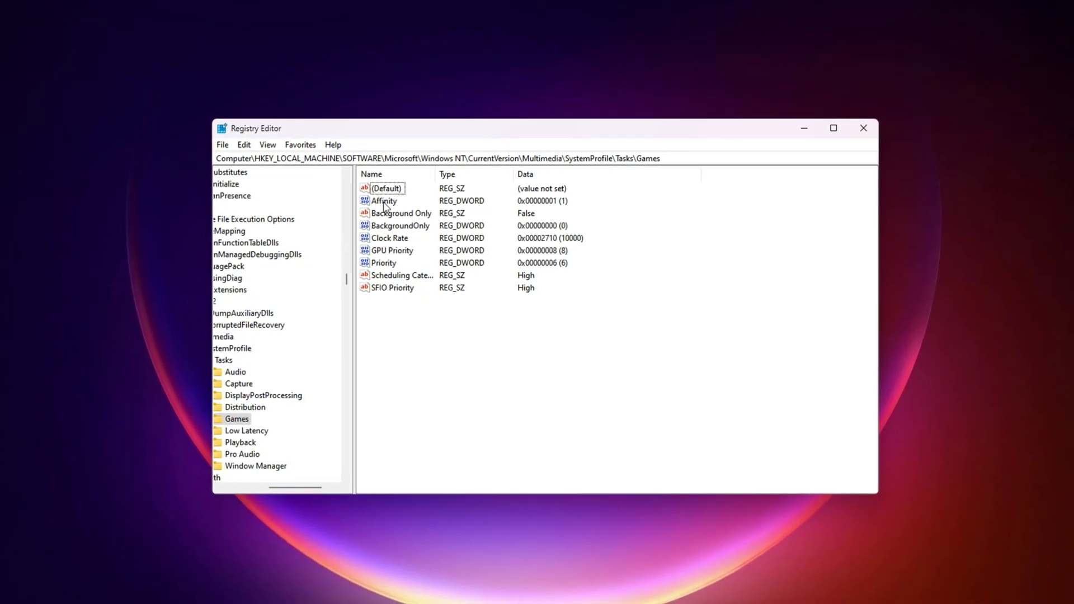
Set Affinity in the Games key to hexadecimal f (15) and confirm BackgroundOnly's value data as 0.
click(388, 202)
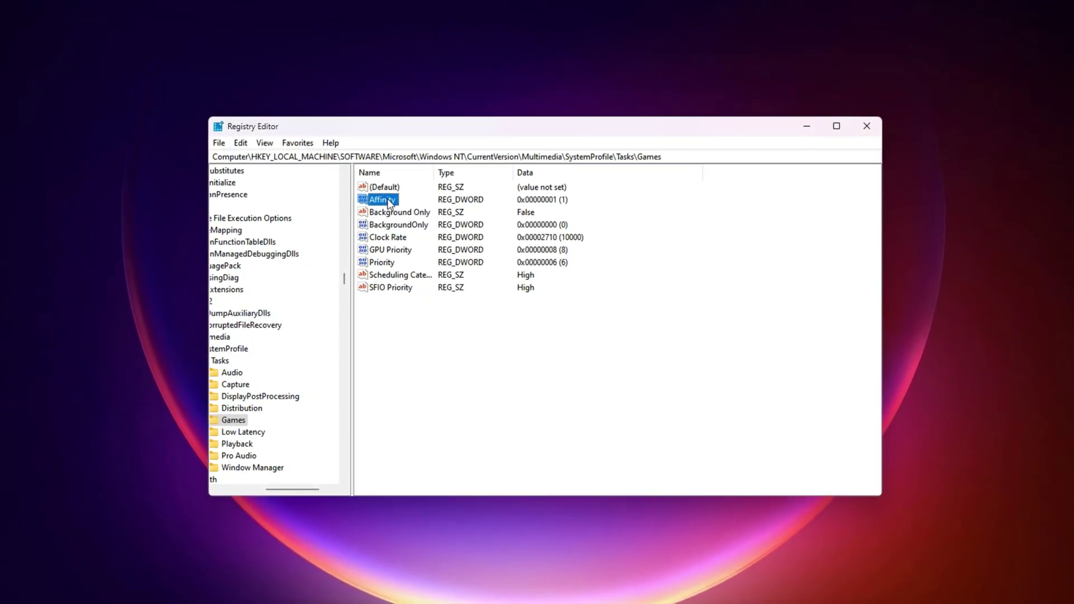
double_click(378, 200)
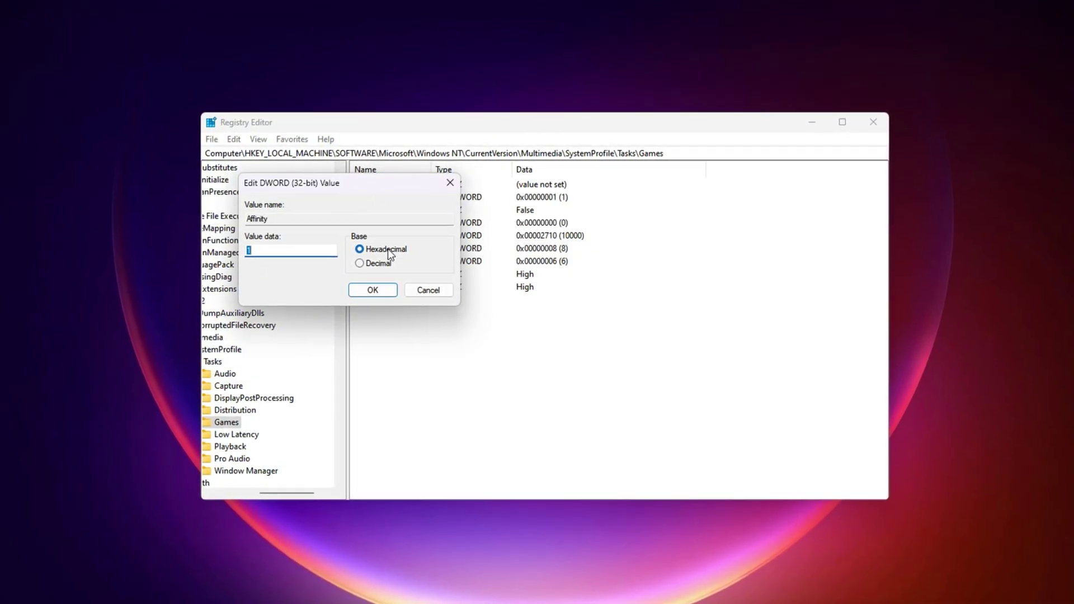
click(357, 290)
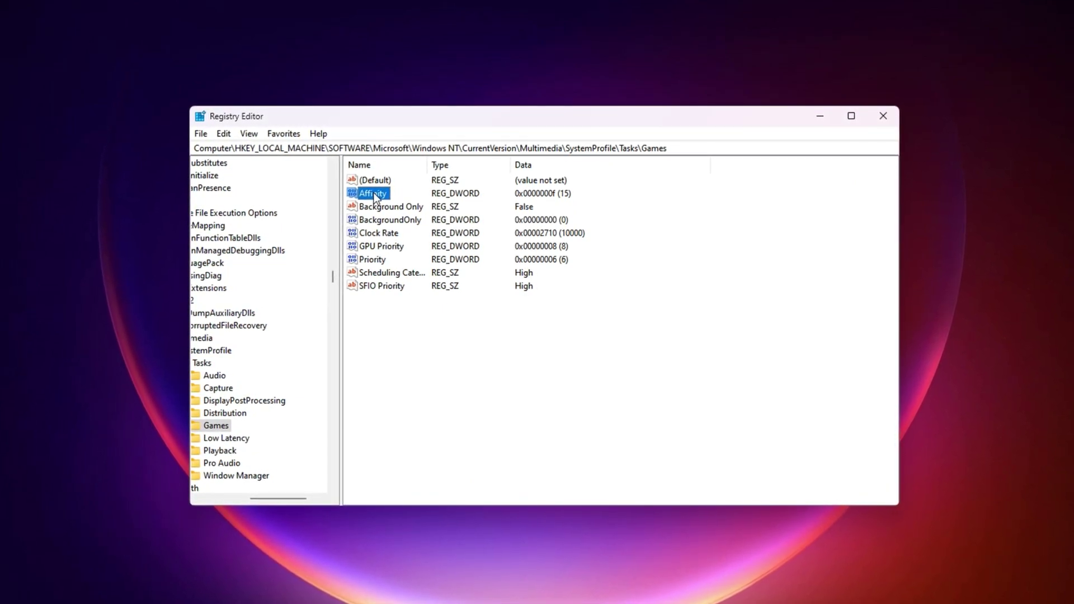
double_click(358, 220)
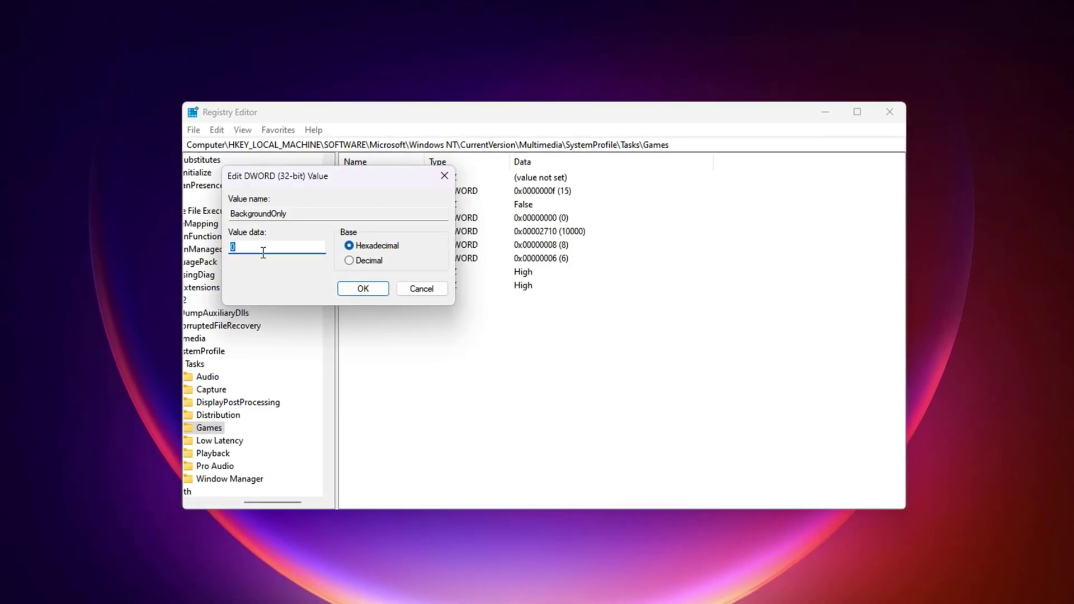
click(351, 292)
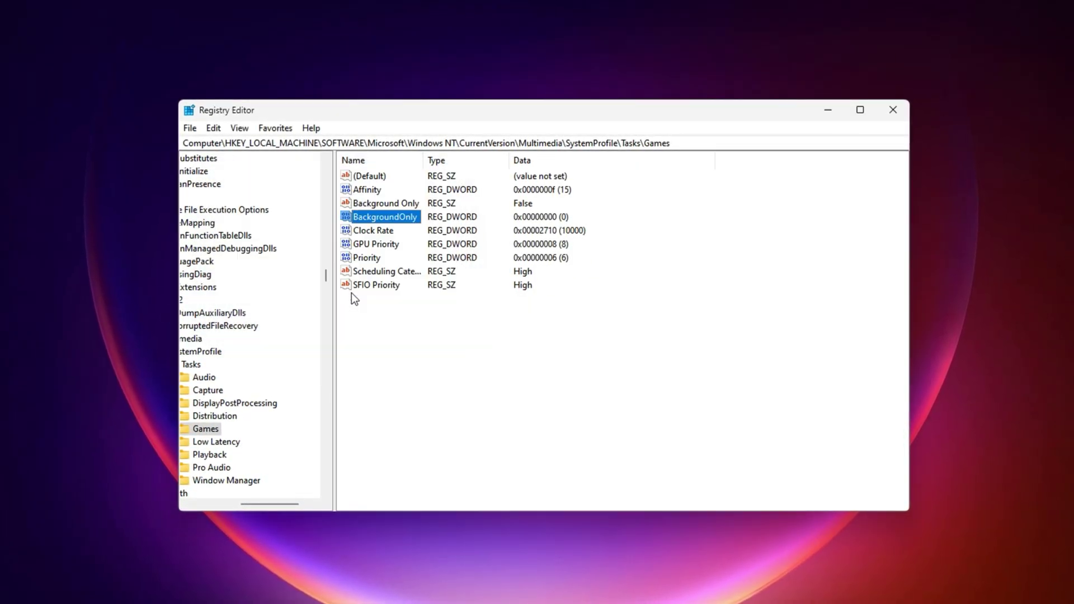
Set GPU Priority in the Games key to hexadecimal e (14) and confirm Priority as 6.
double_click(378, 243)
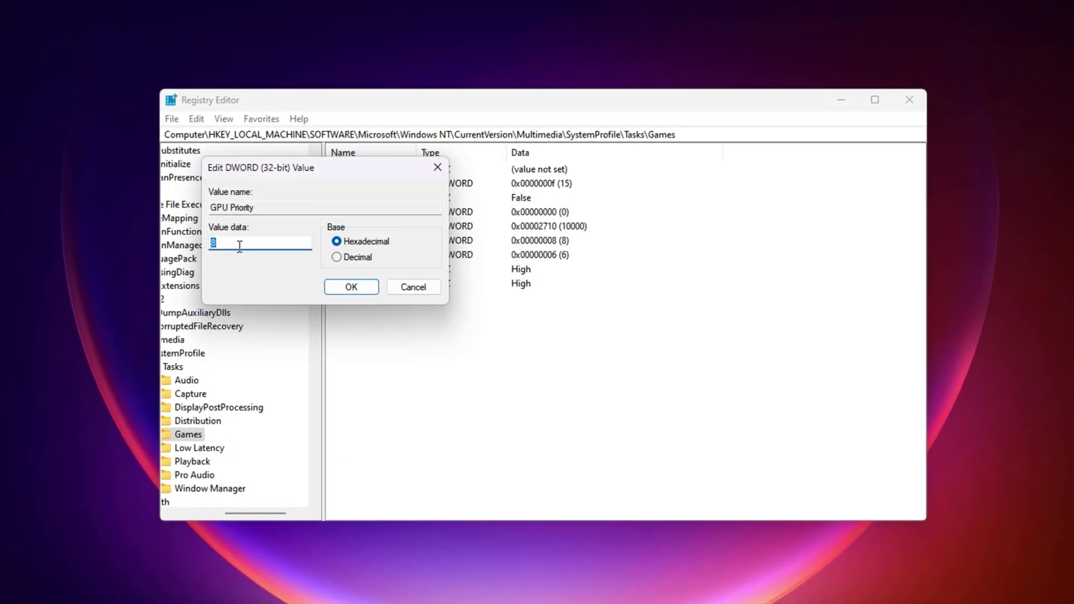
click(351, 286)
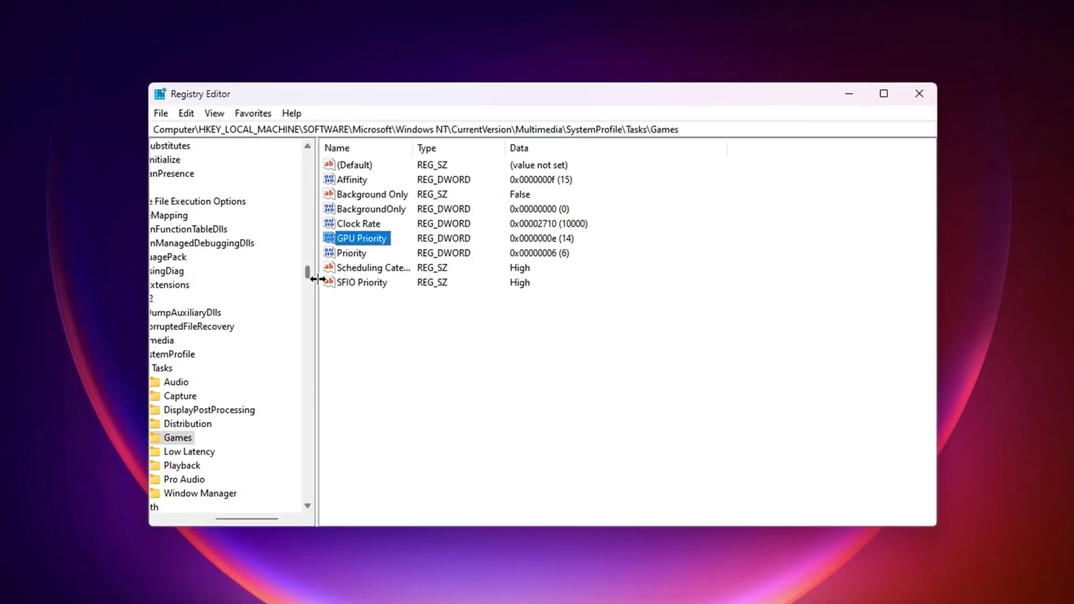
click(355, 253)
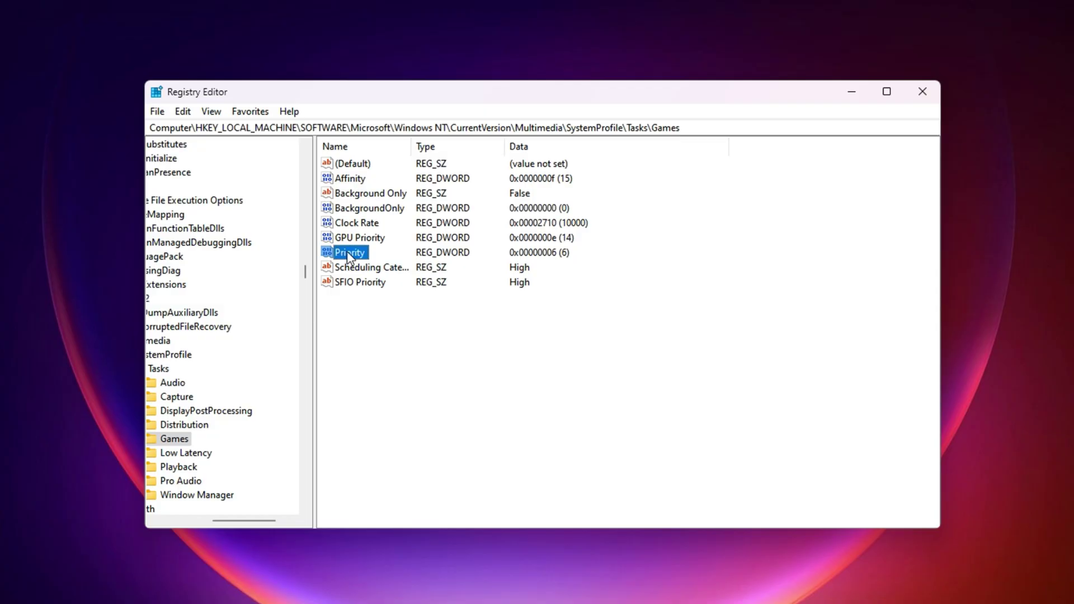
double_click(352, 253)
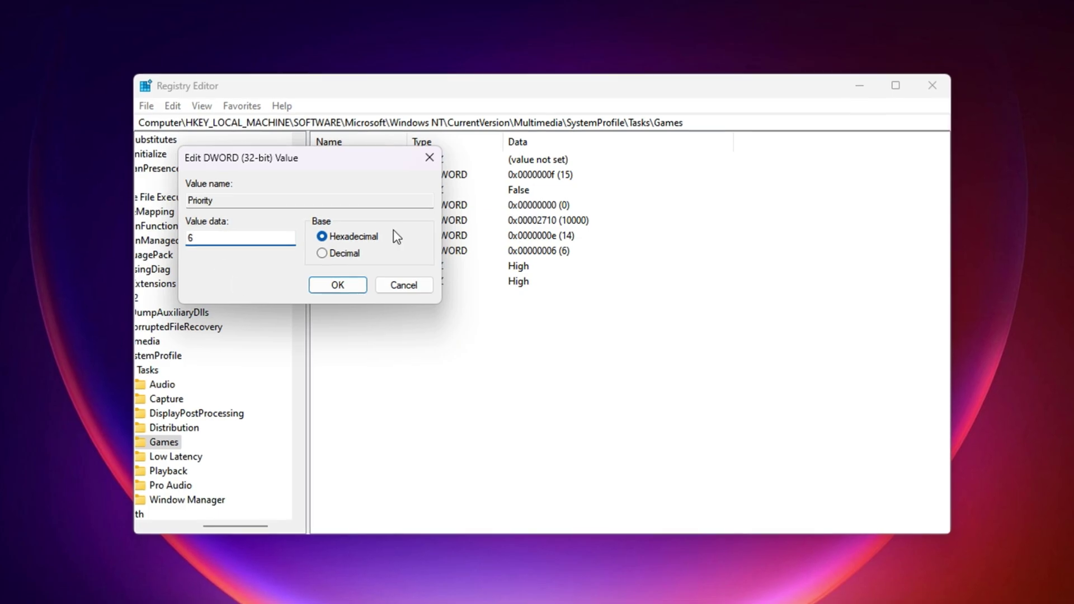
click(334, 283)
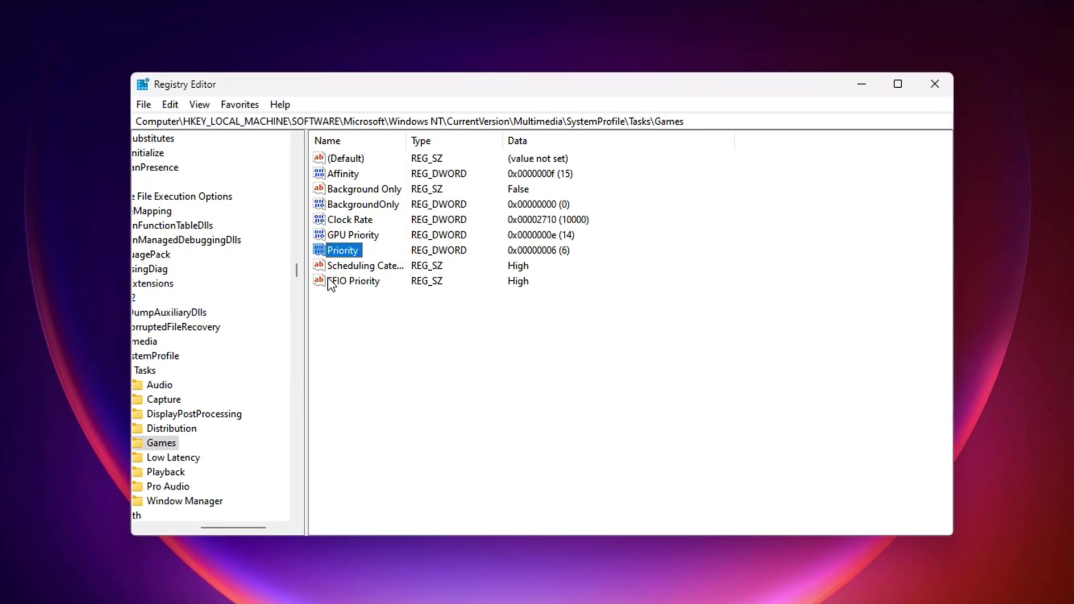
Open the Scheduling Category and SFIO Priority strings in the Games key and confirm both as High.
click(359, 267)
double_click(359, 267)
click(229, 243)
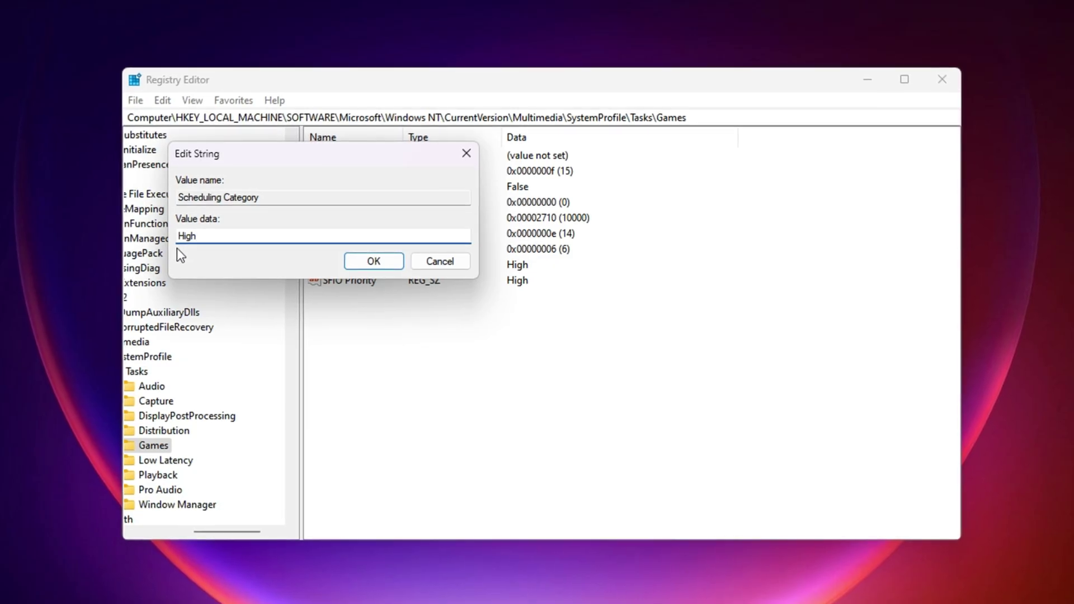
click(373, 263)
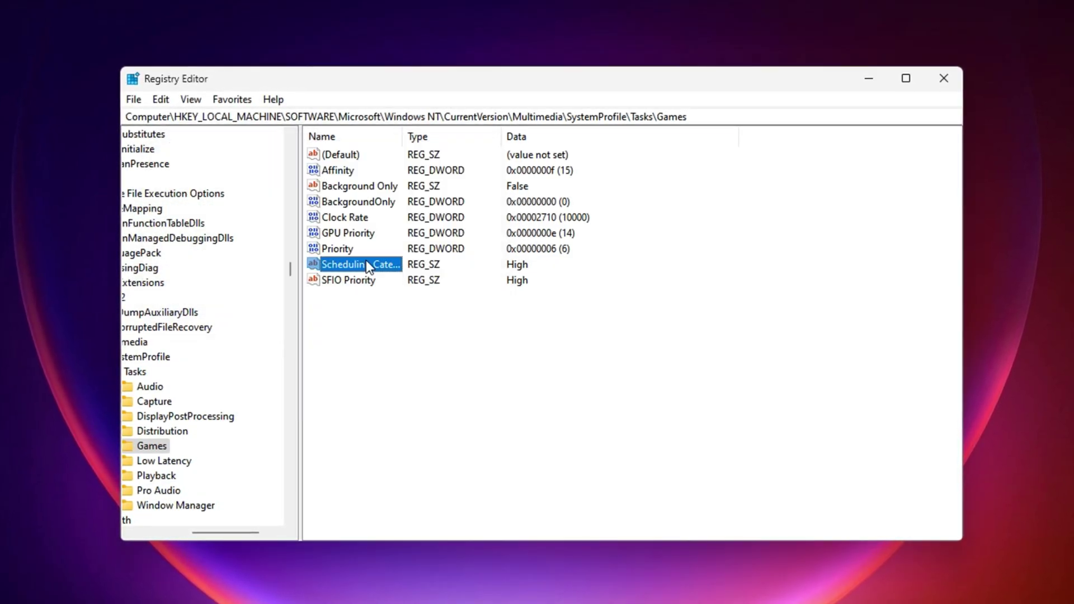
click(344, 280)
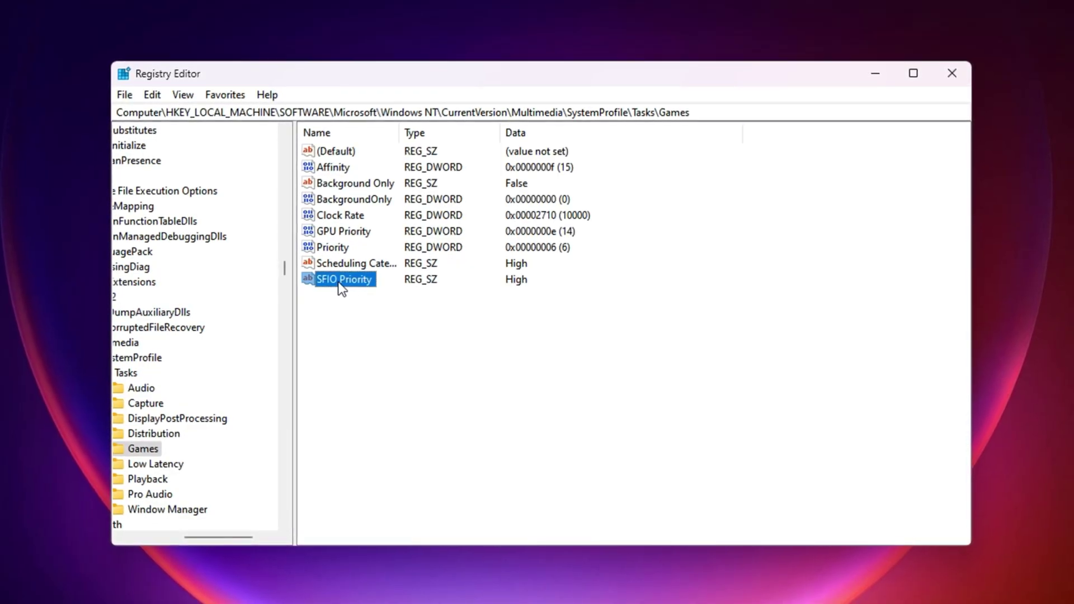
double_click(338, 281)
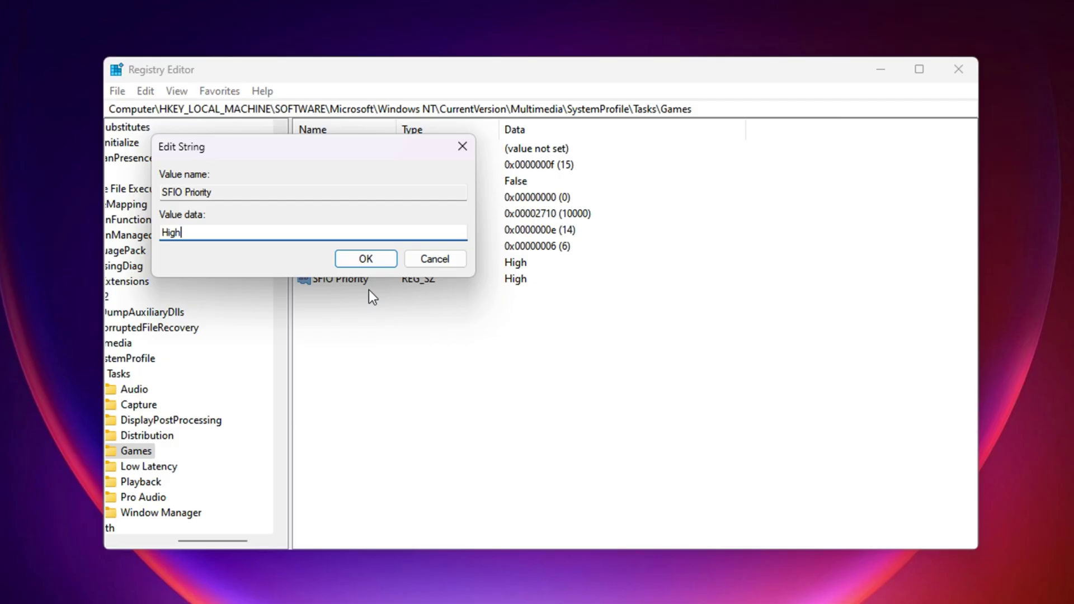
click(366, 258)
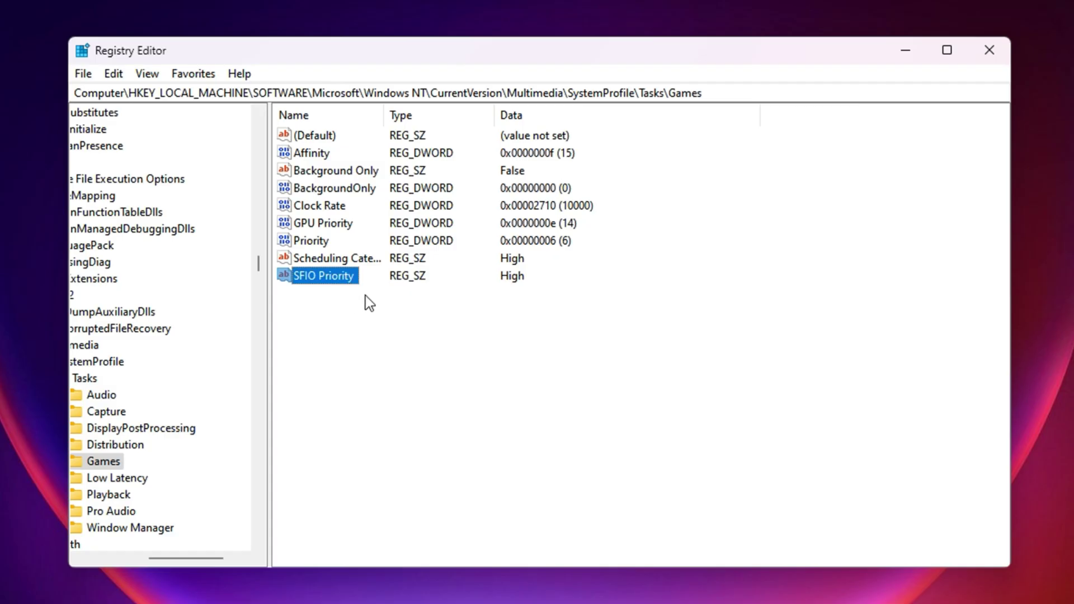
click(382, 333)
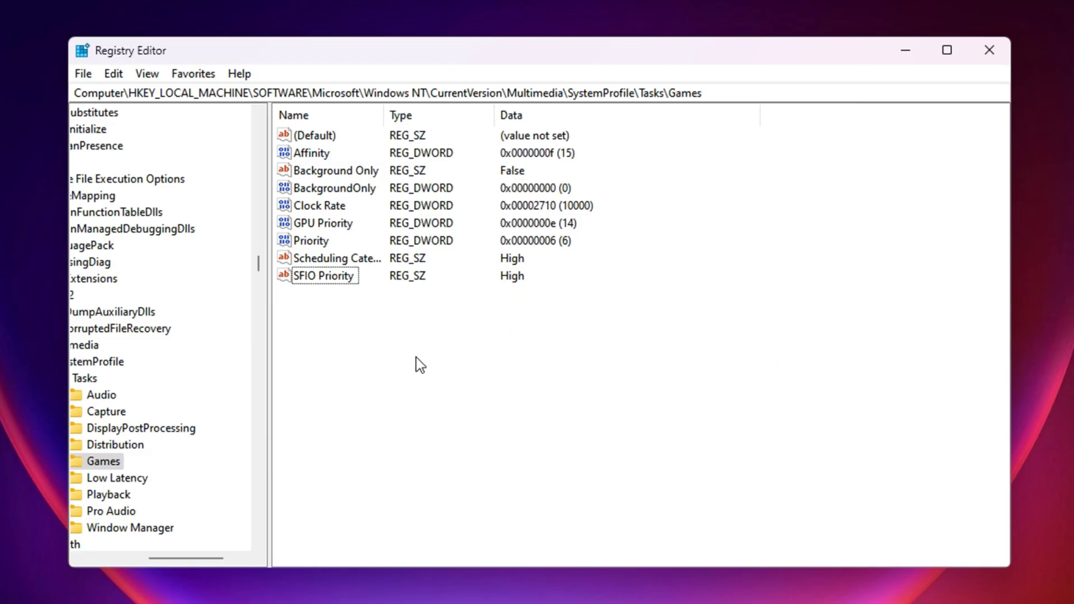